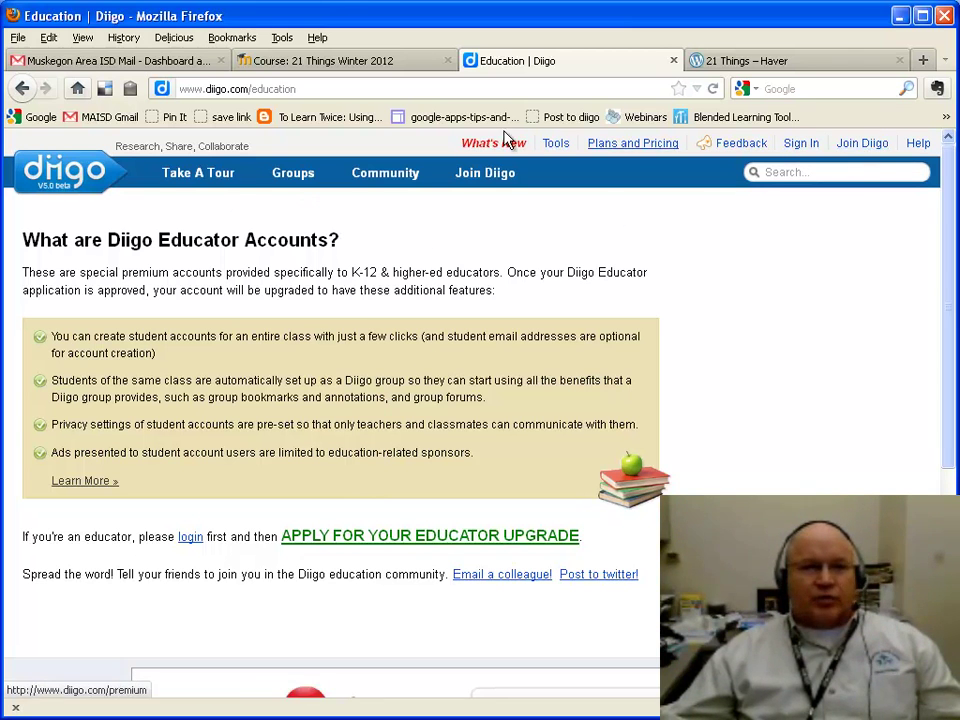
Step: Go back from the Diigo educator accounts page to the Diigo home page
click(22, 88)
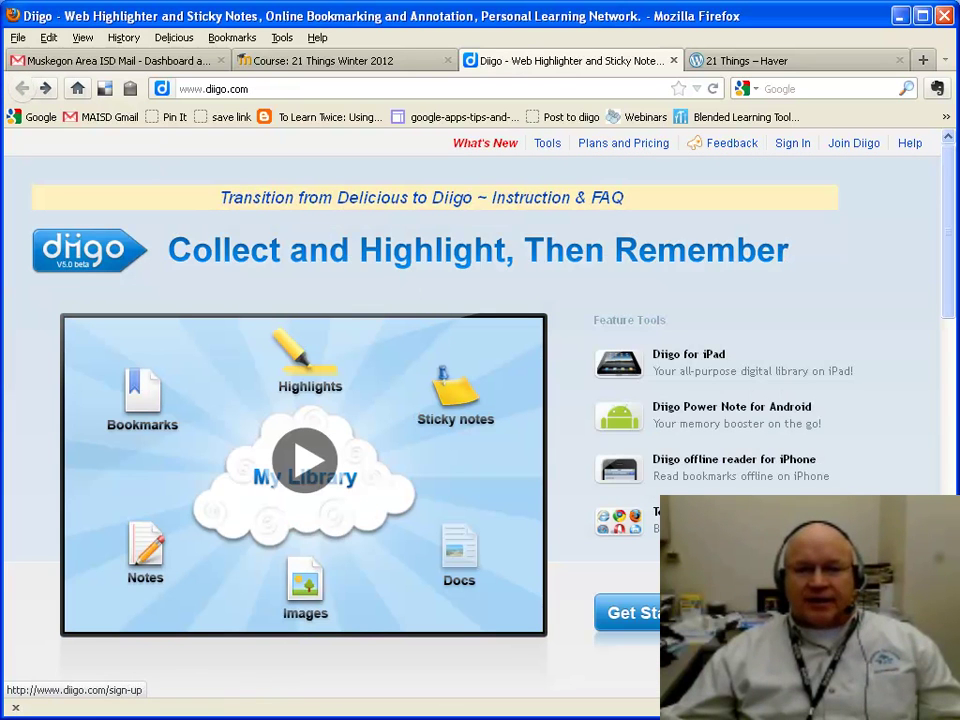
Step: Open Join Diigo and enter a username plus first and last name
click(547, 143)
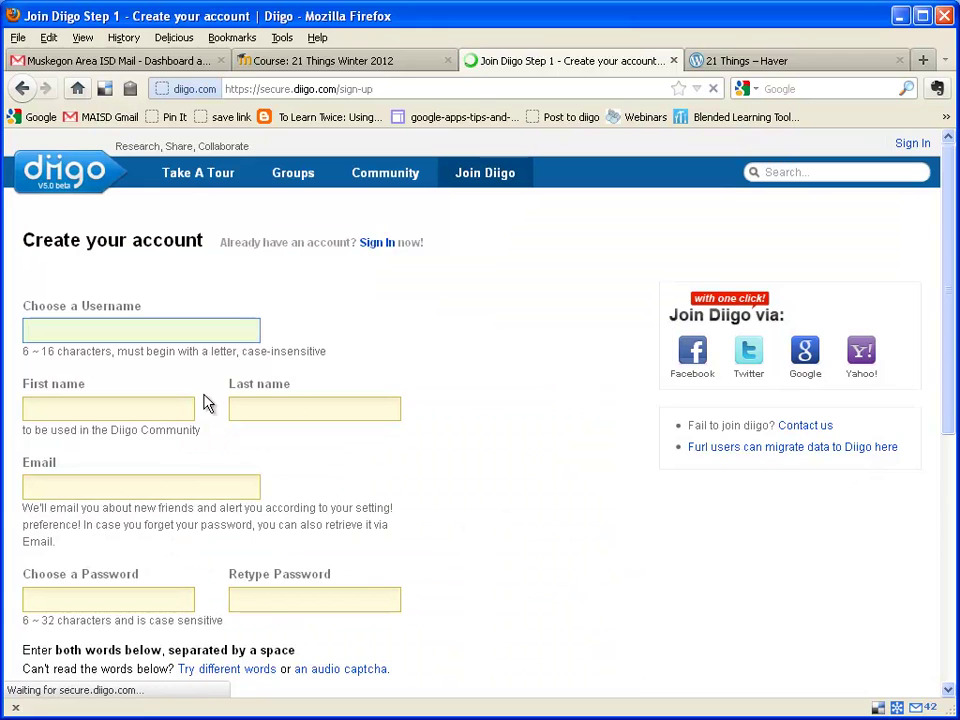
click(94, 332)
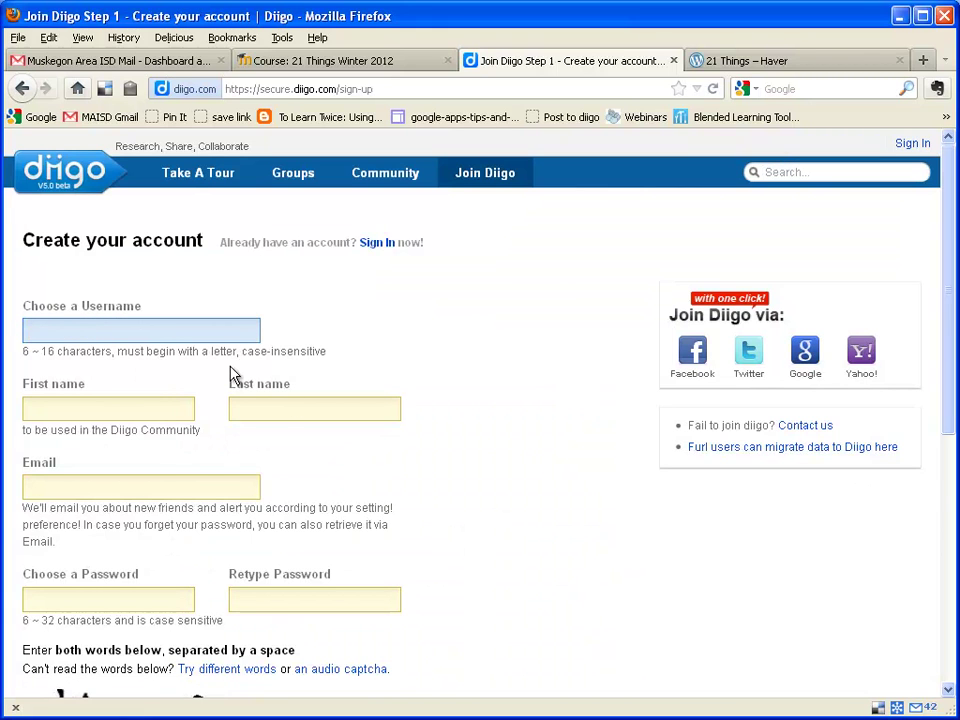
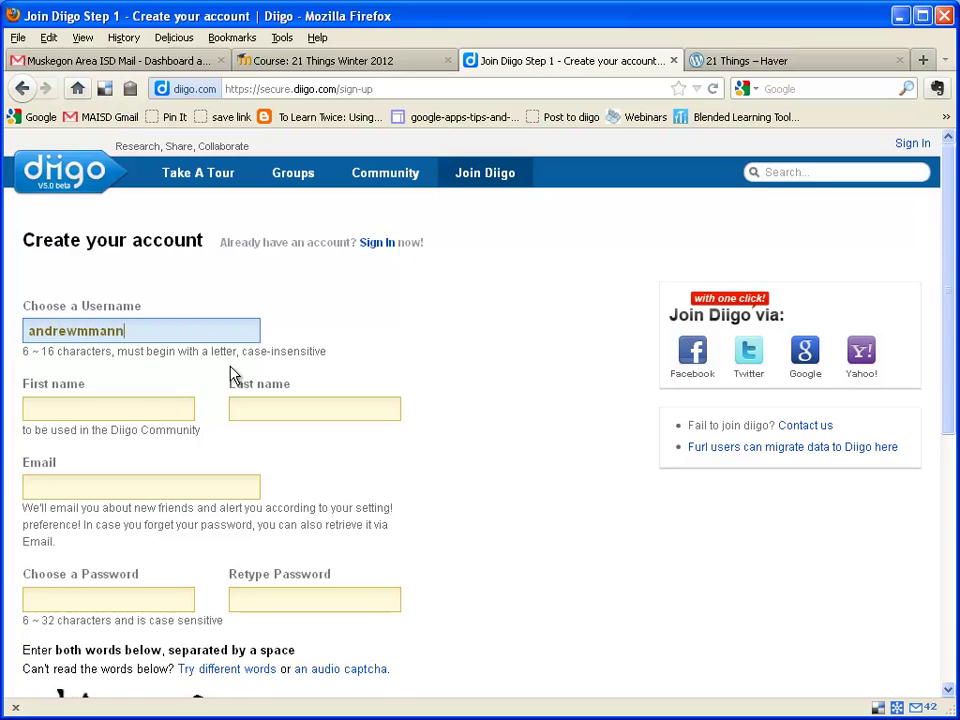
key(Tab)
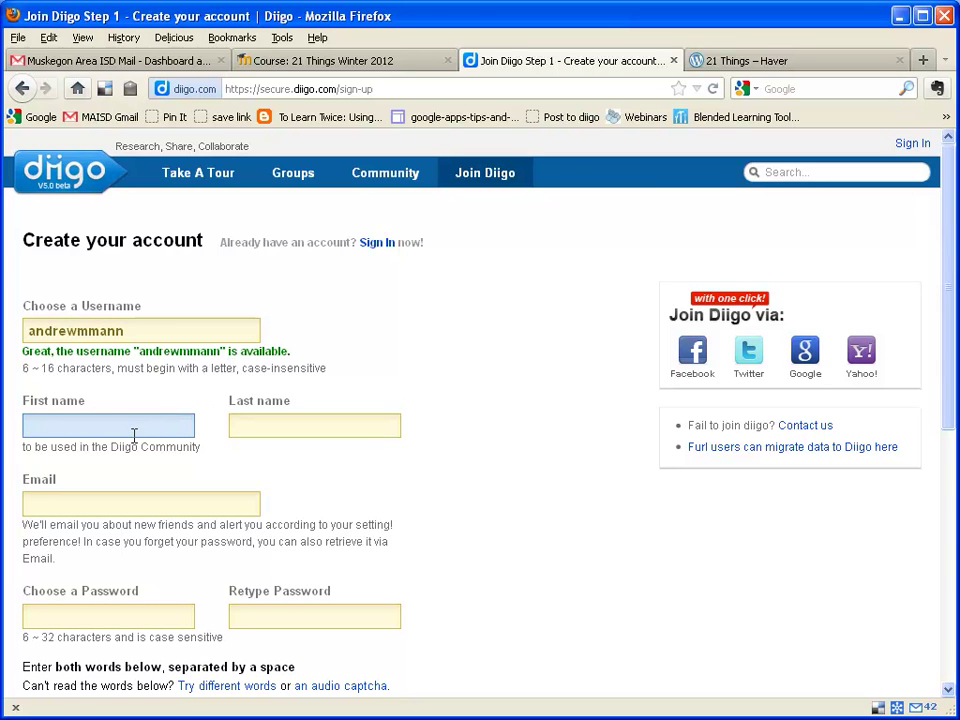
text(Andy)
key(Tab)
text(m)
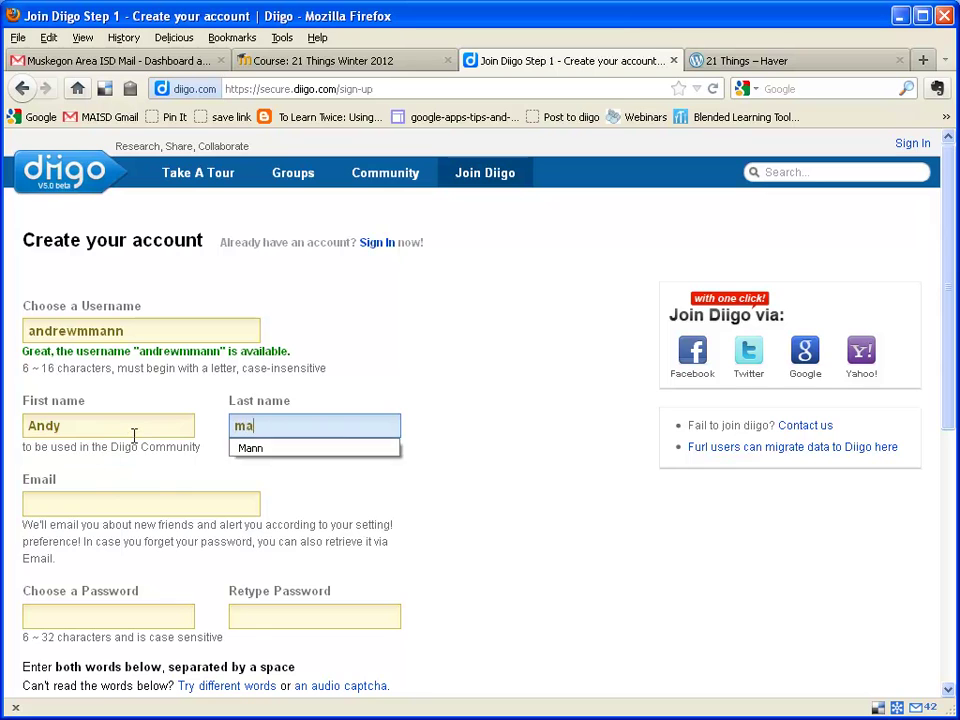
text(a)
key(Down)
key(Tab)
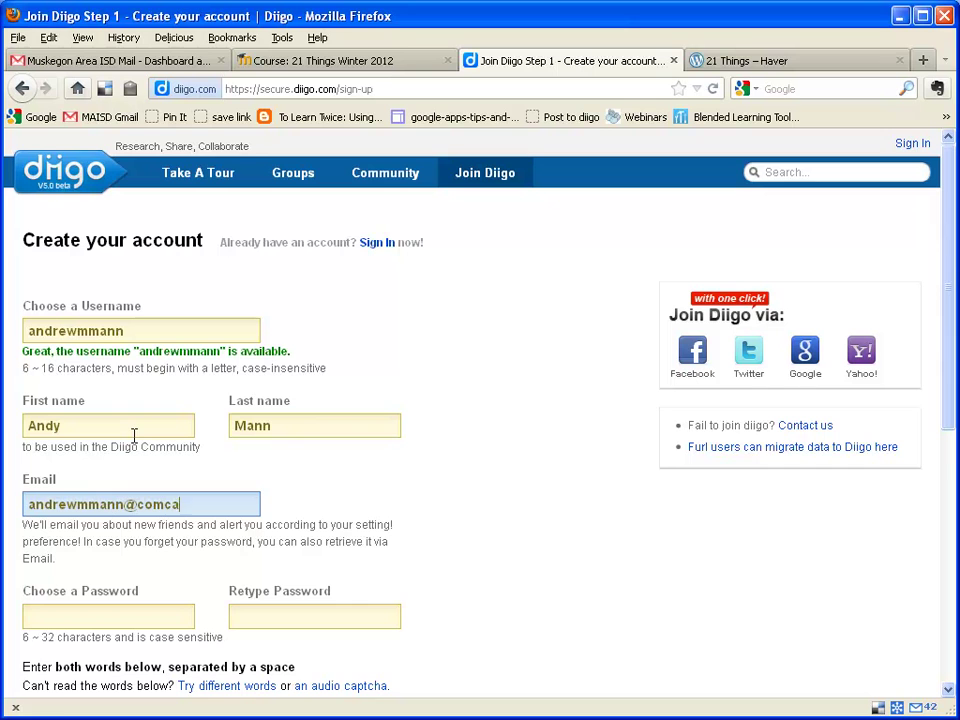
Step: Enter an email address, change its domain to gmail.com, and choose a password
key(Tab)
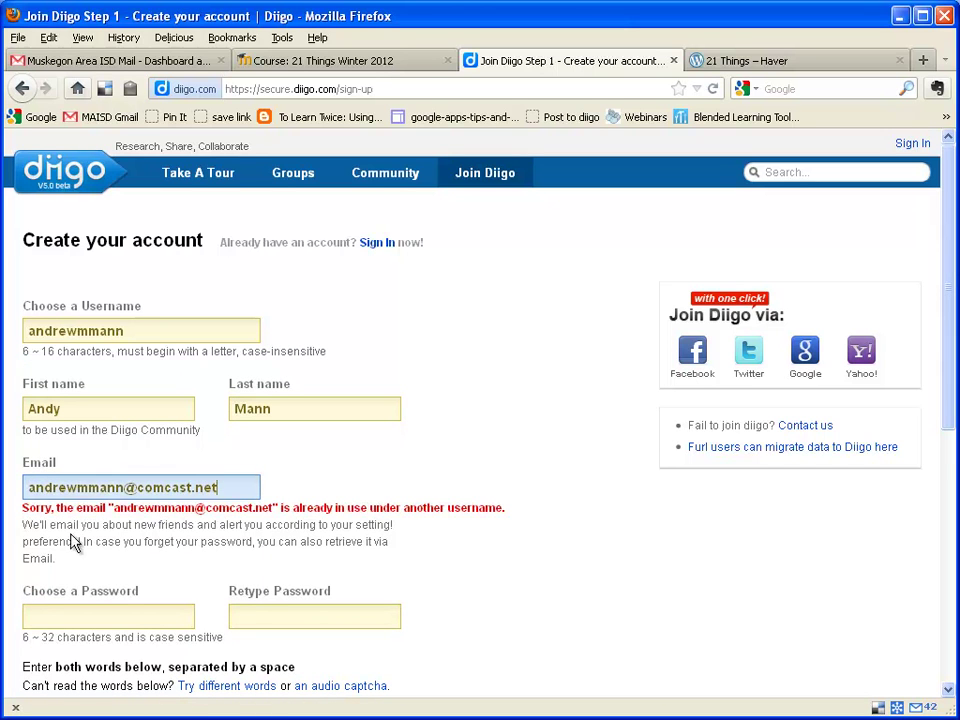
drag(239, 489, 20, 488)
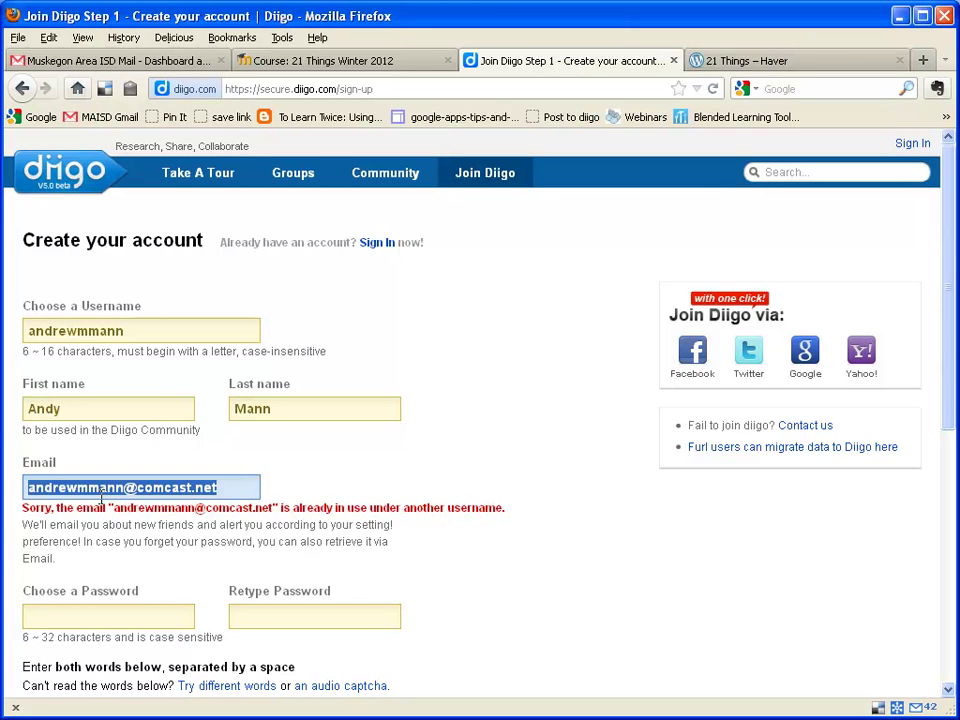
drag(131, 488, 295, 487)
text(gmail.com)
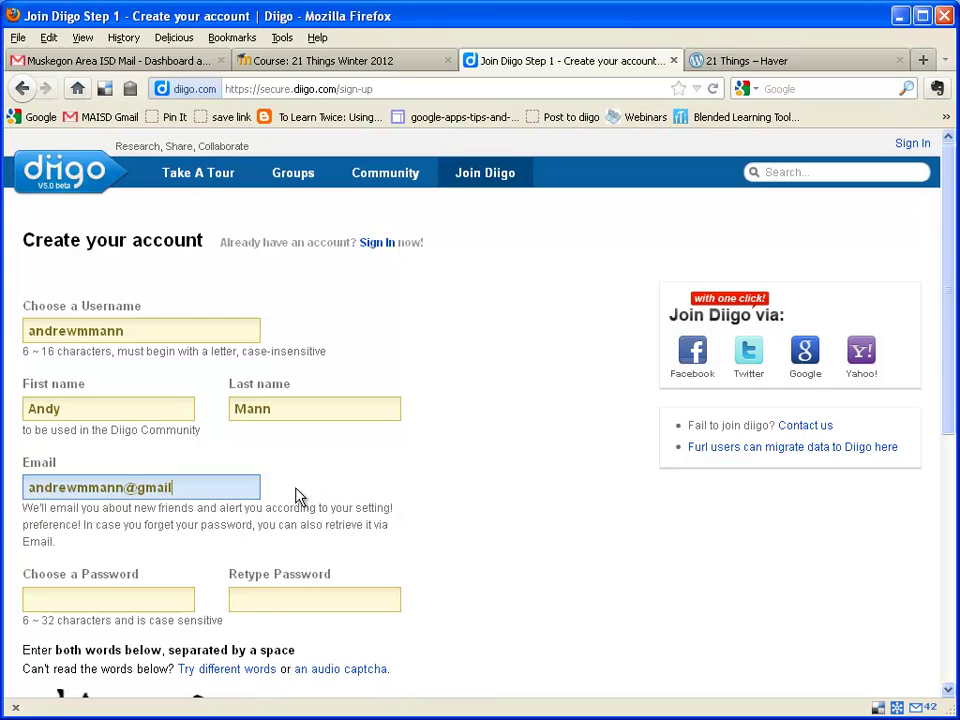
click(154, 603)
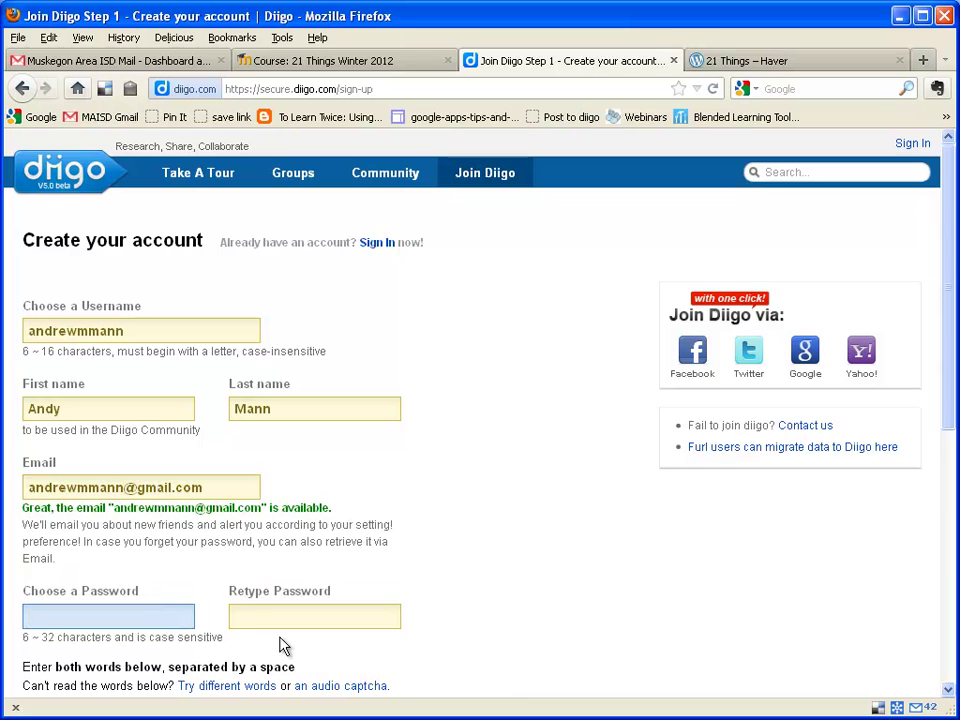
text(*******)
key(Tab)
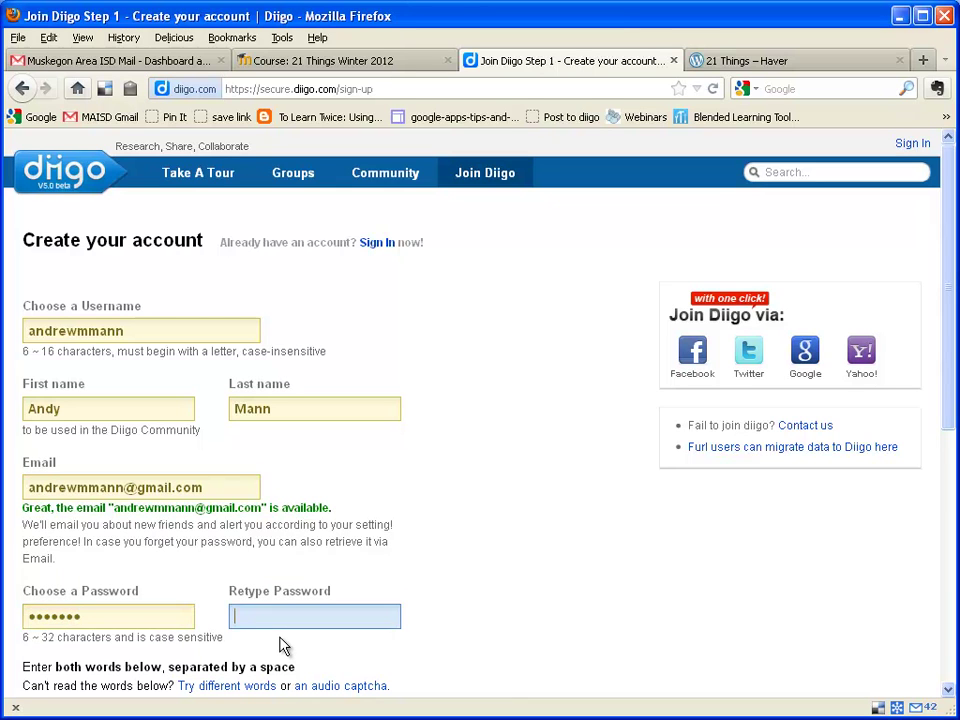
text(*******)
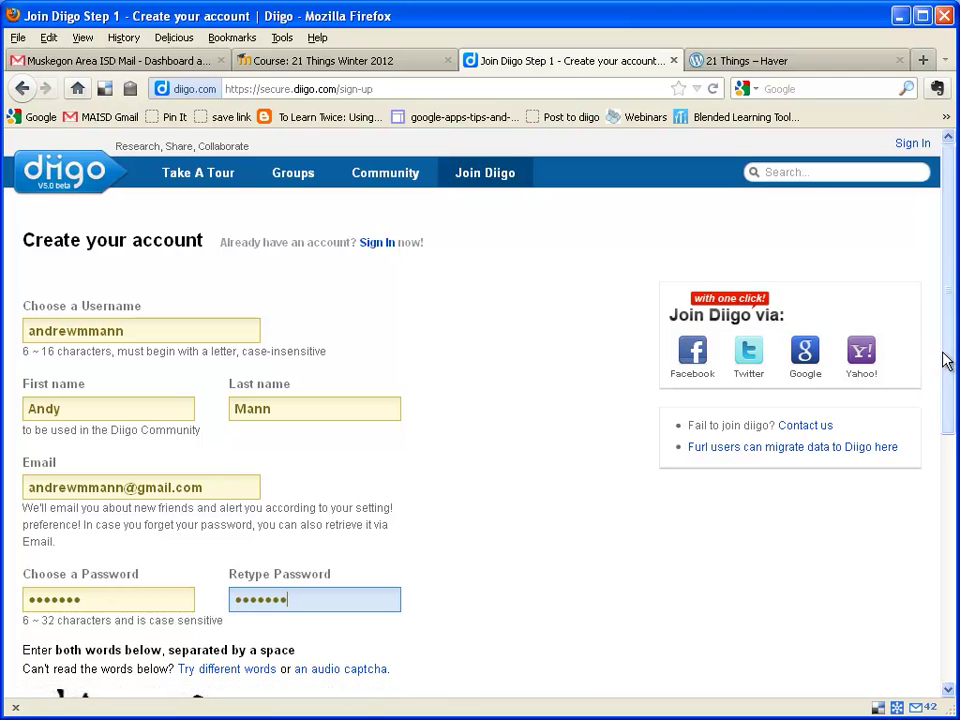
Step: Enter the captcha words and submit the Diigo sign-up form with Continue
drag(952, 374, 945, 512)
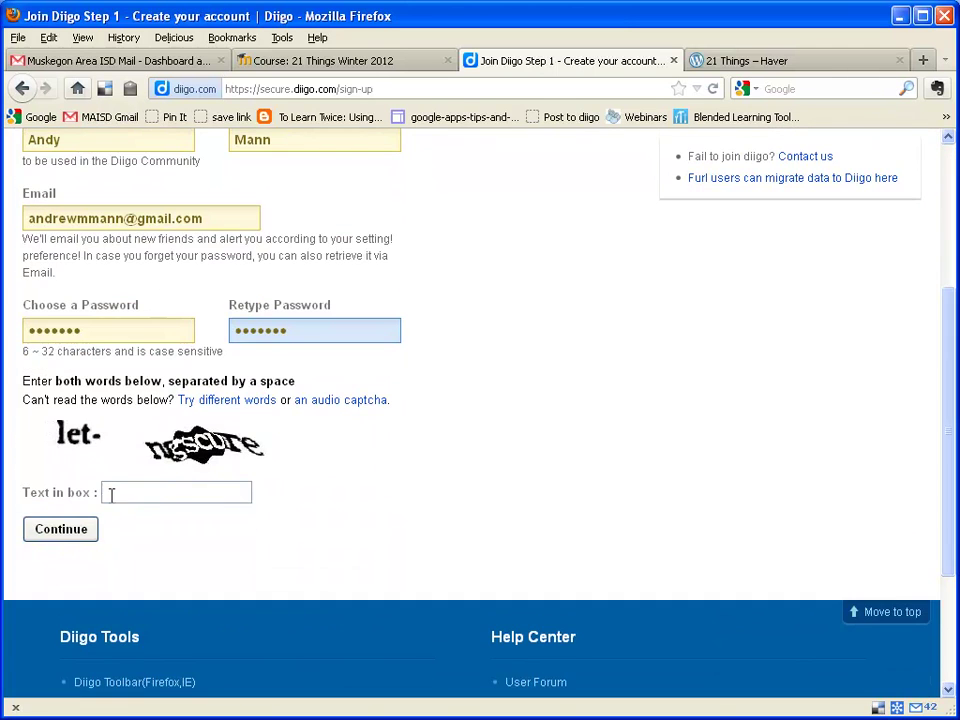
click(185, 495)
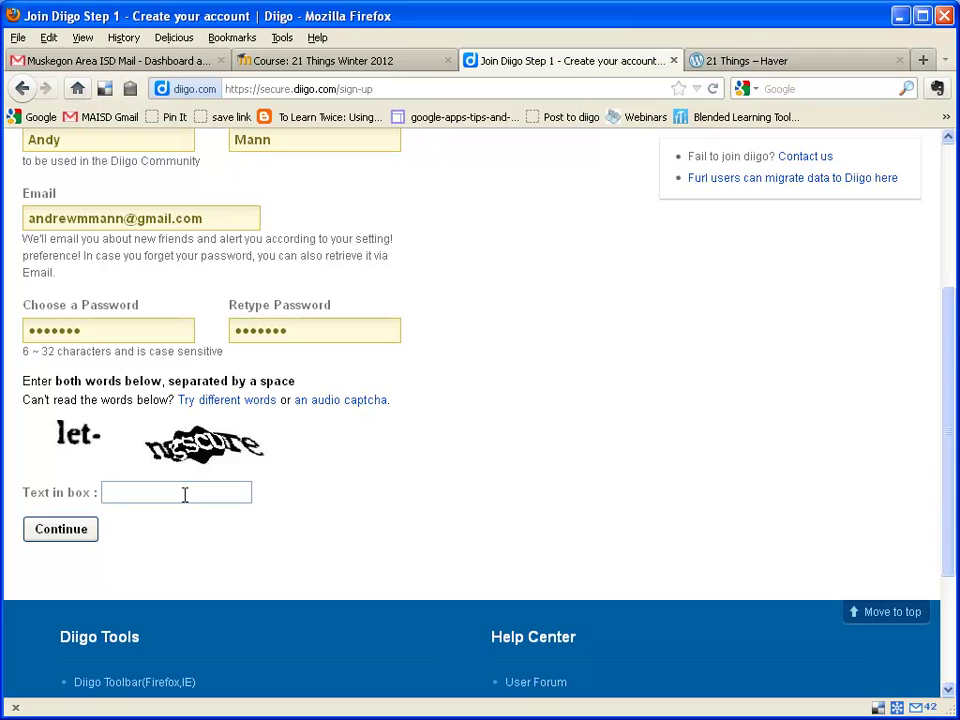
text(let-ngscure)
click(61, 529)
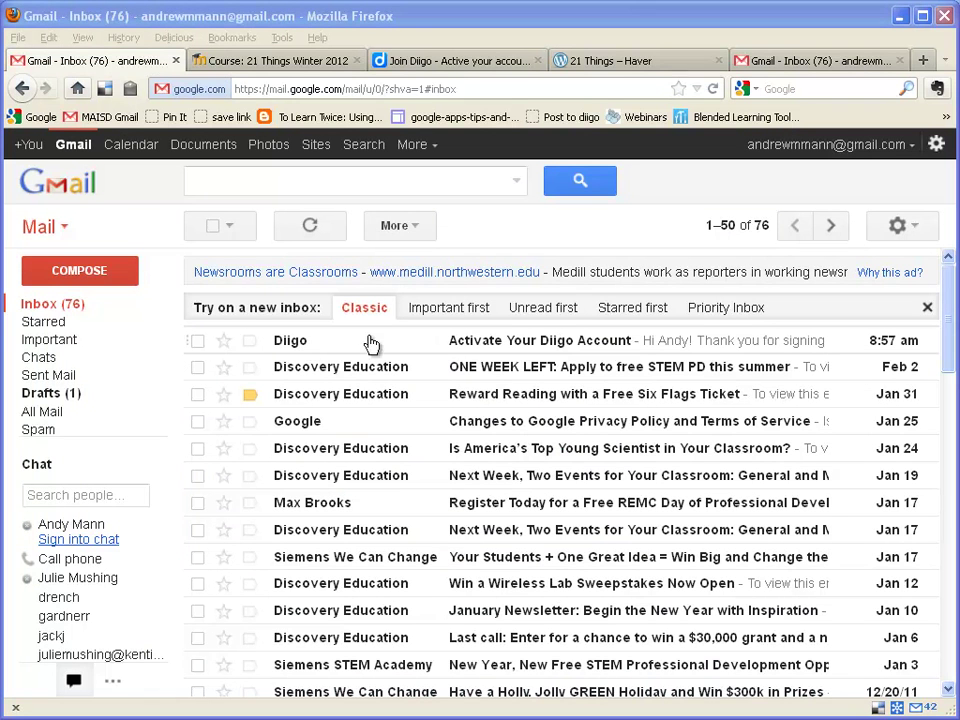
Step: Open the 'Activate Your Diigo Account' email in Gmail and follow its activation link
click(545, 347)
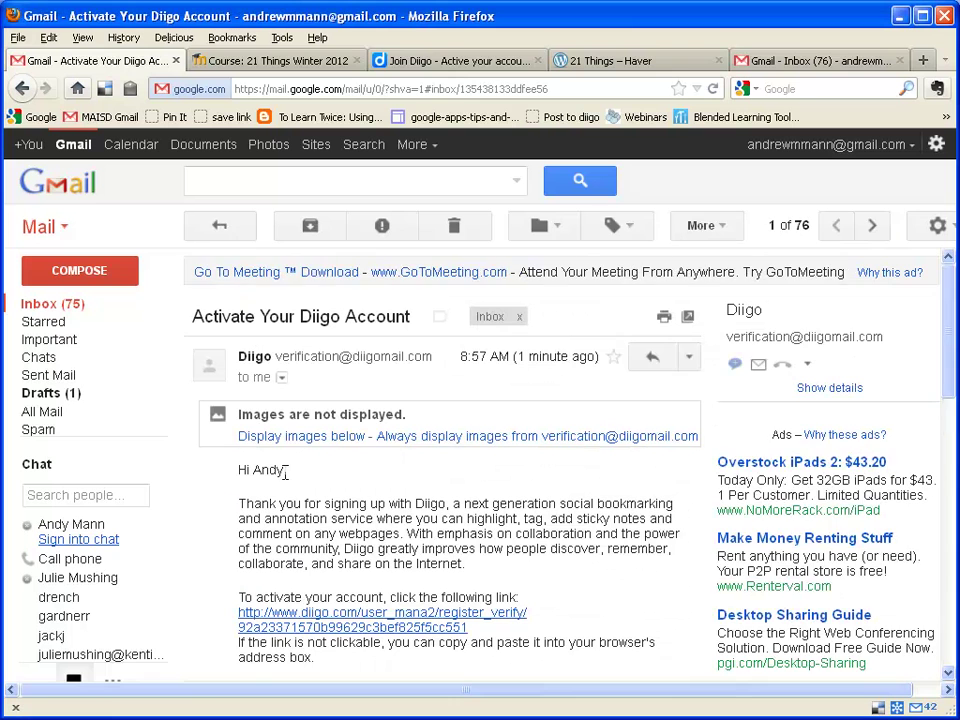
scroll(360, 400, down, 1)
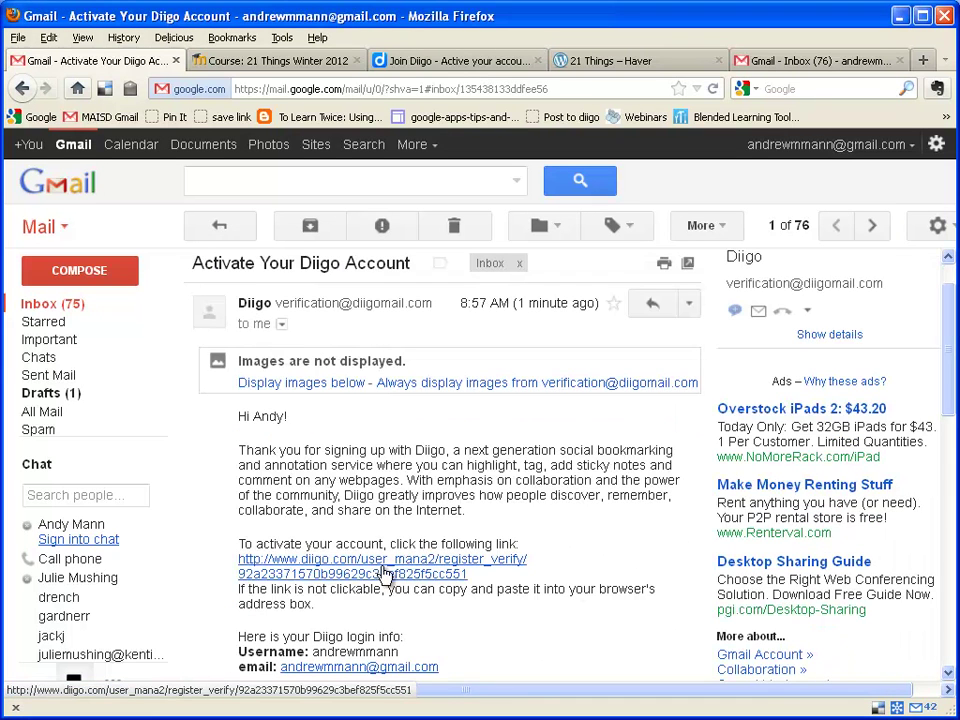
click(381, 571)
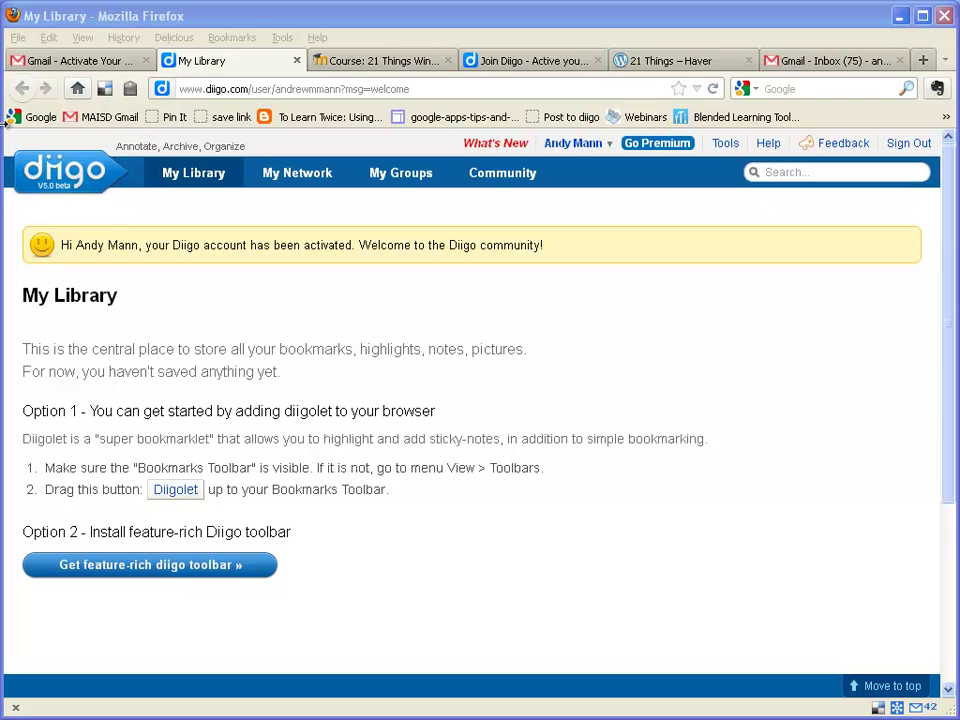
Step: Check Firefox's View > Toolbars list to confirm the Bookmarks Toolbar is showing
click(83, 38)
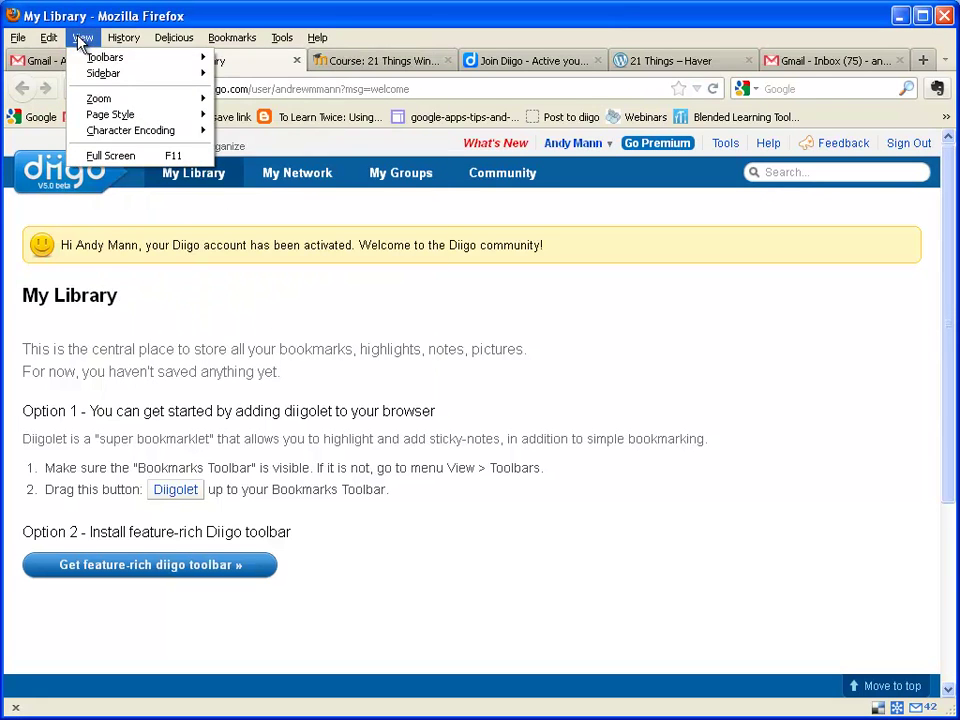
mouse_move(81, 60)
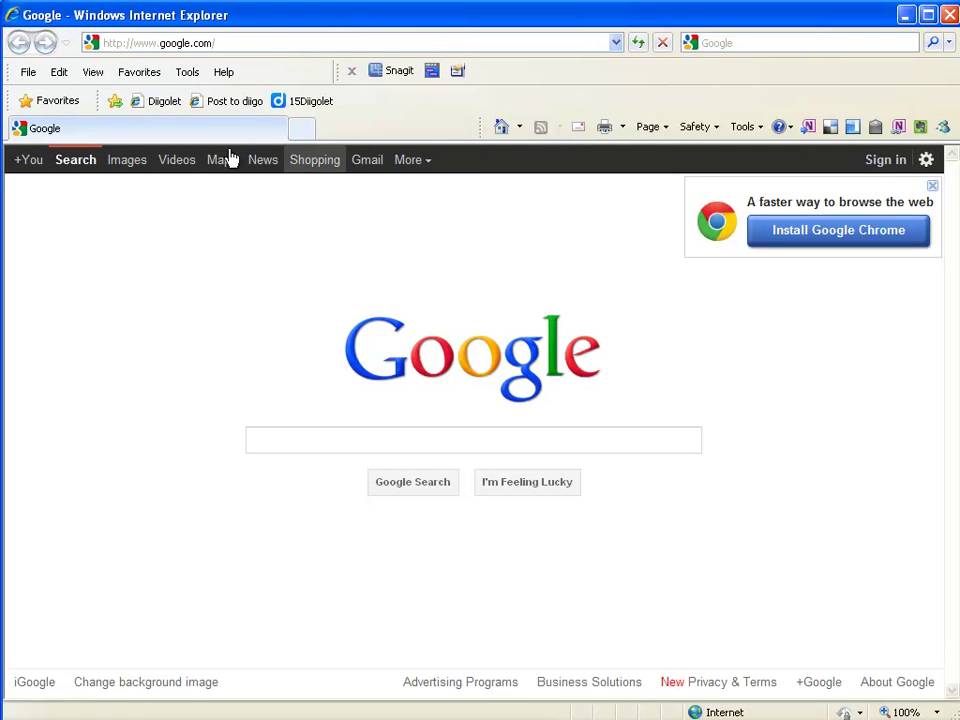
Step: Review Internet Explorer's View > Toolbars settings and close the menu unchanged
click(92, 74)
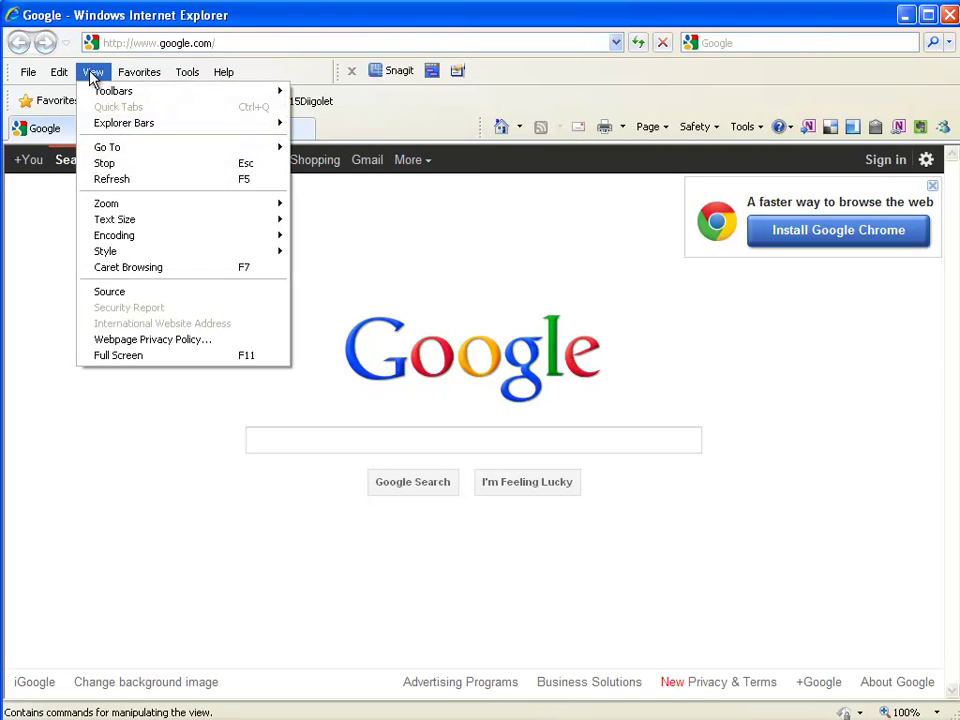
mouse_move(100, 91)
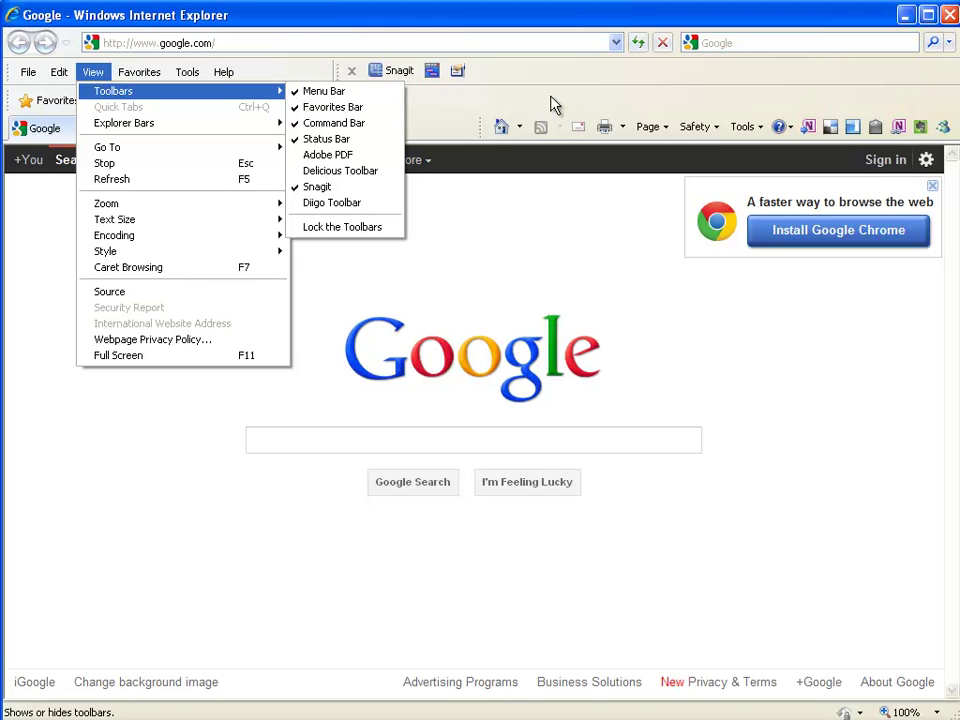
click(654, 317)
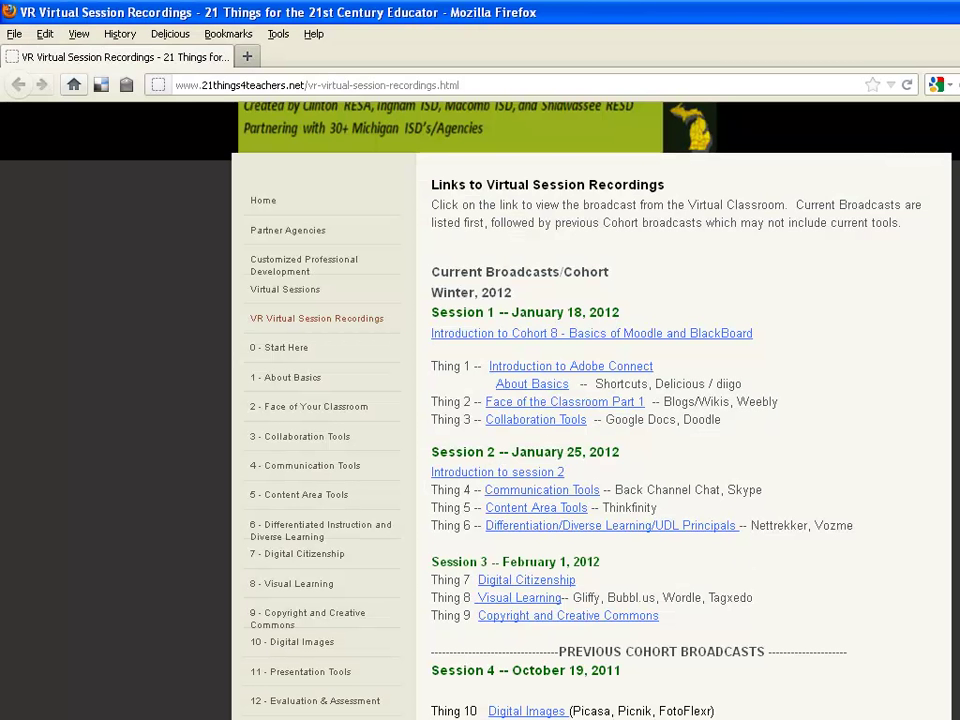
Step: In Firefox, drag the Diigolet button from My Library onto the Bookmarks Toolbar
key(alt+Tab)
key(alt+Tab)
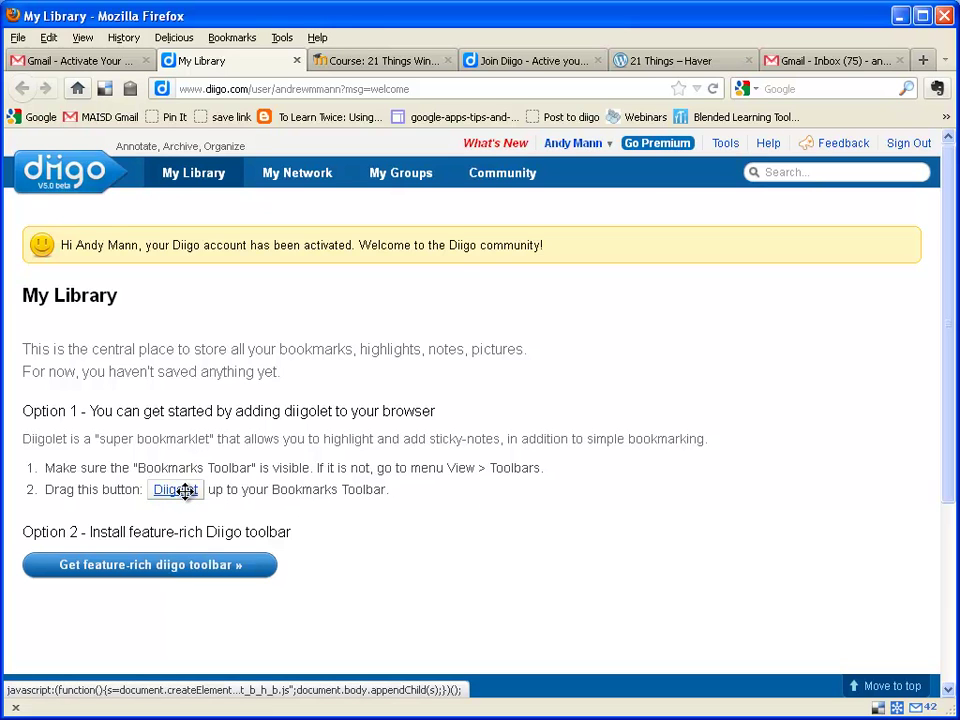
drag(185, 490, 389, 119)
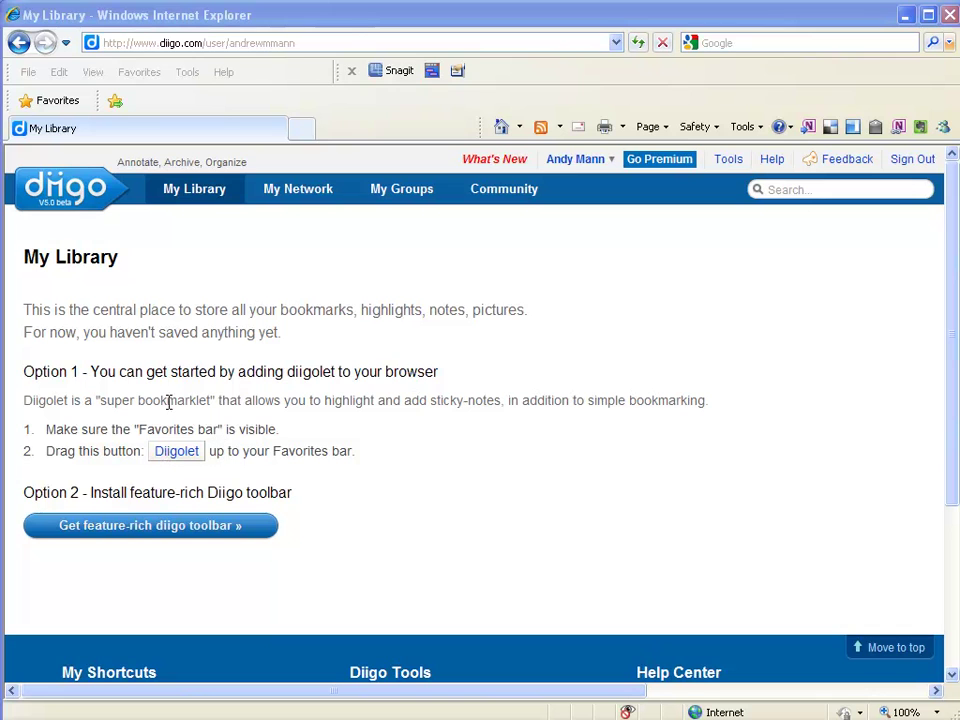
Step: After failing to drag Diigolet onto IE's Favorites bar, open Diigo's Tools page
mouse_move(178, 452)
mouse_down()
mouse_move(169, 452)
mouse_move(182, 446)
mouse_up()
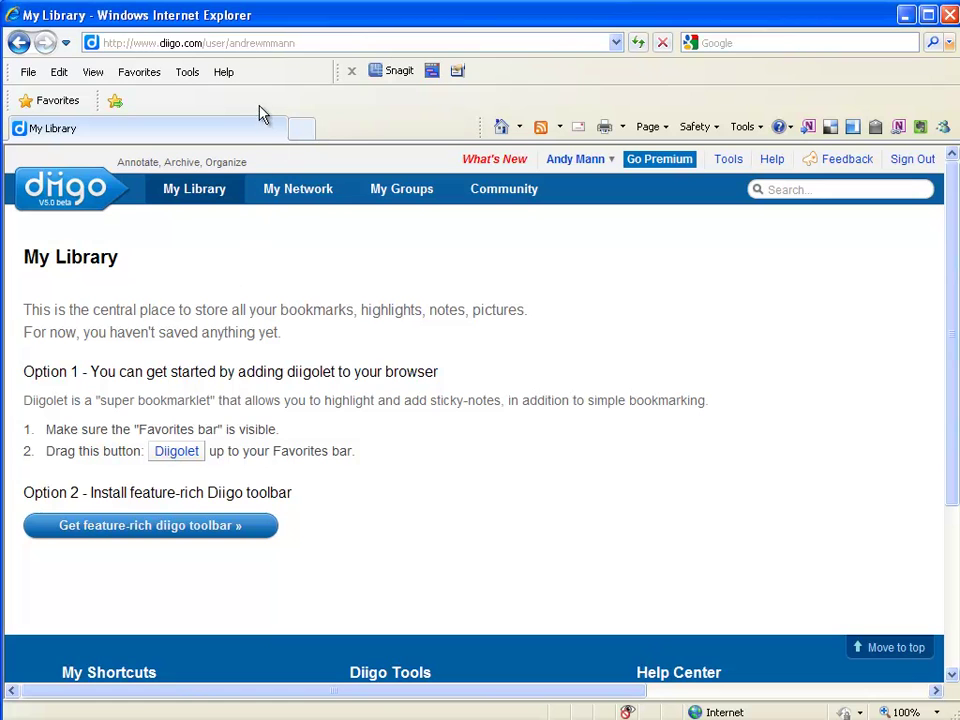
drag(188, 451, 206, 103)
drag(190, 451, 256, 240)
right_click(190, 450)
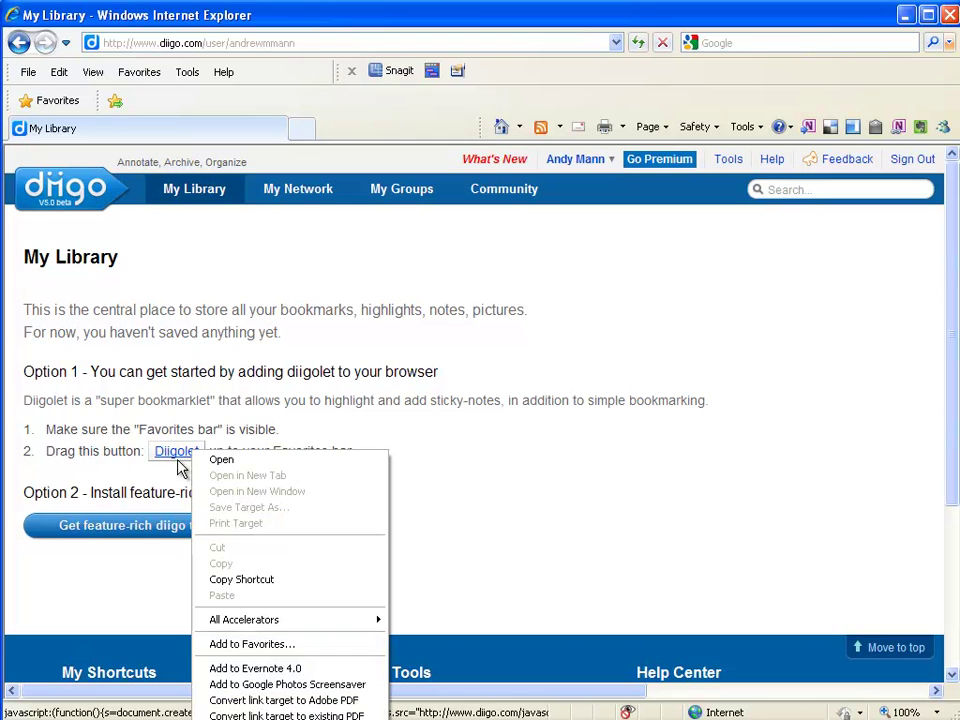
click(180, 452)
drag(178, 455, 365, 108)
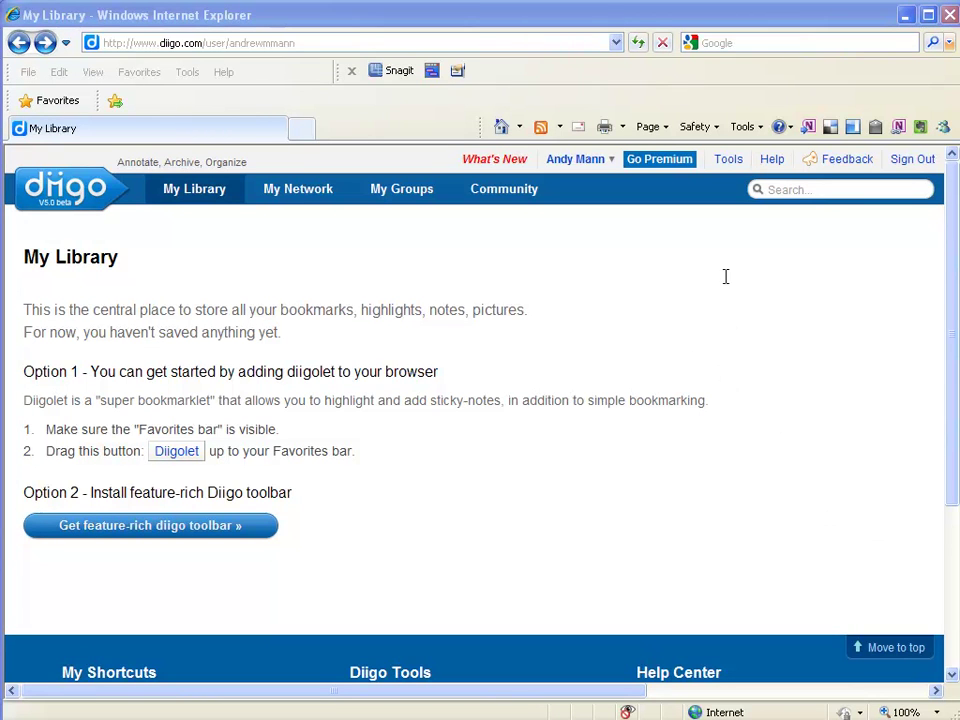
click(728, 159)
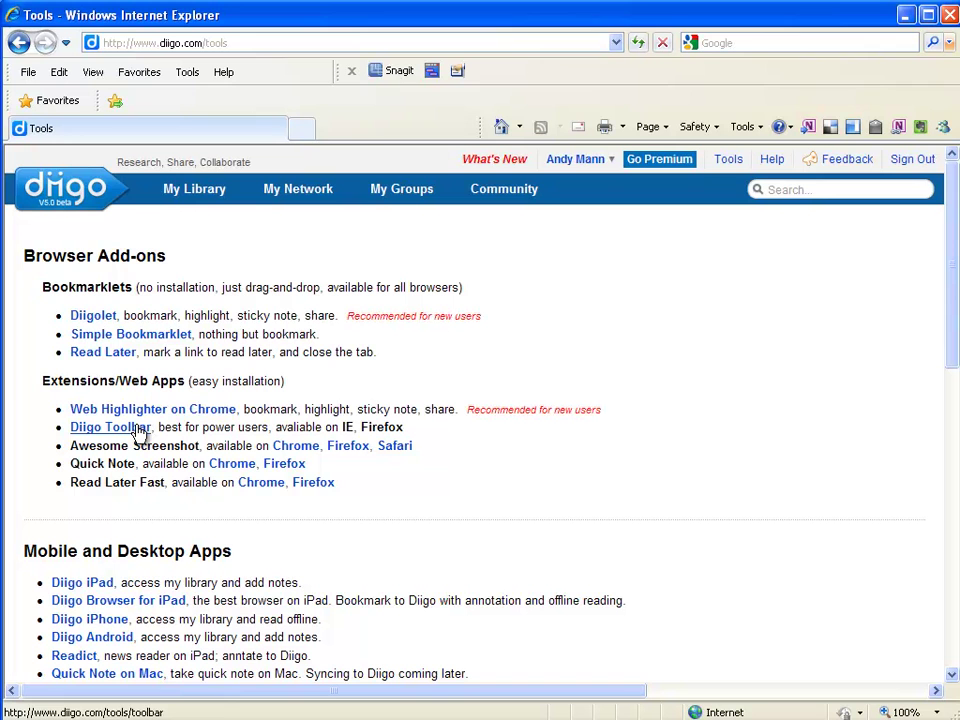
Step: From the Diigolet page, add Diigolet to Favorites, confirming Yes and saving into Favorites Bar
click(86, 320)
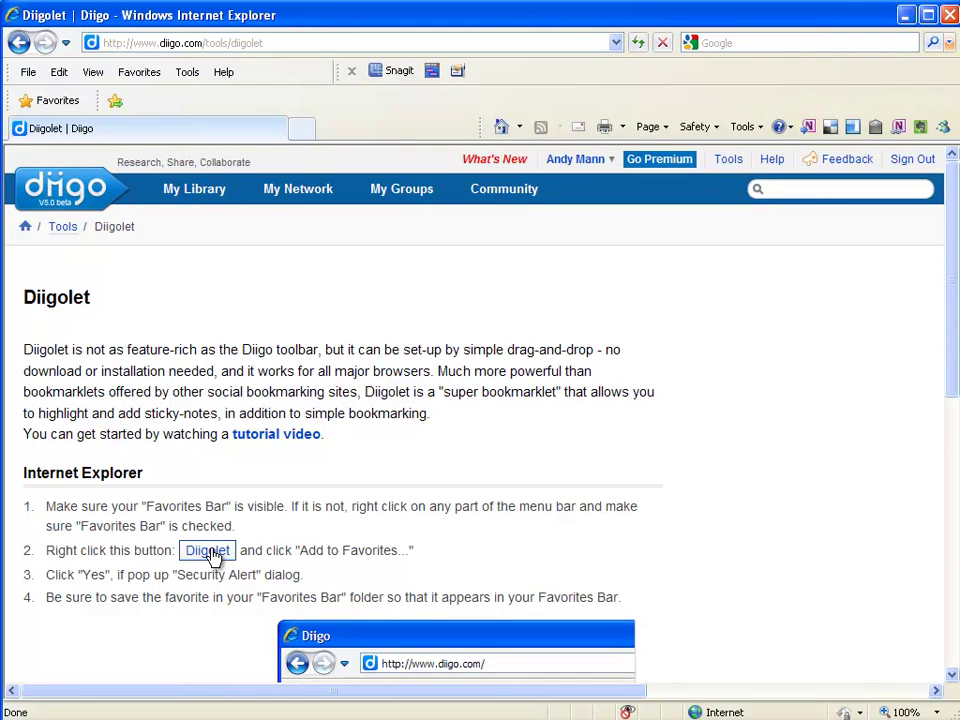
right_click(214, 548)
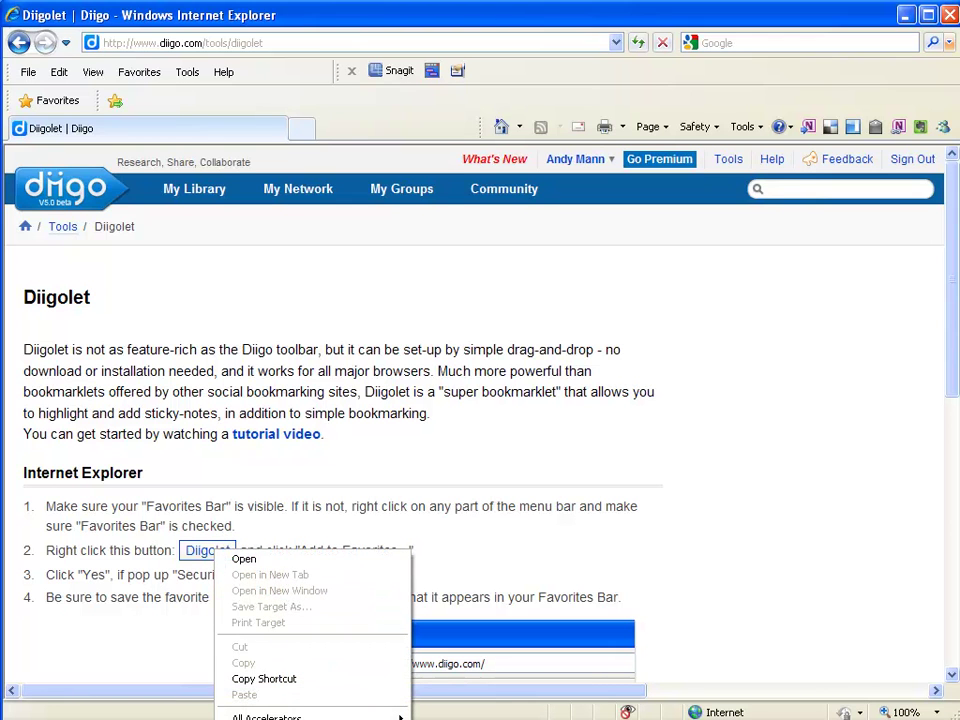
key(f)
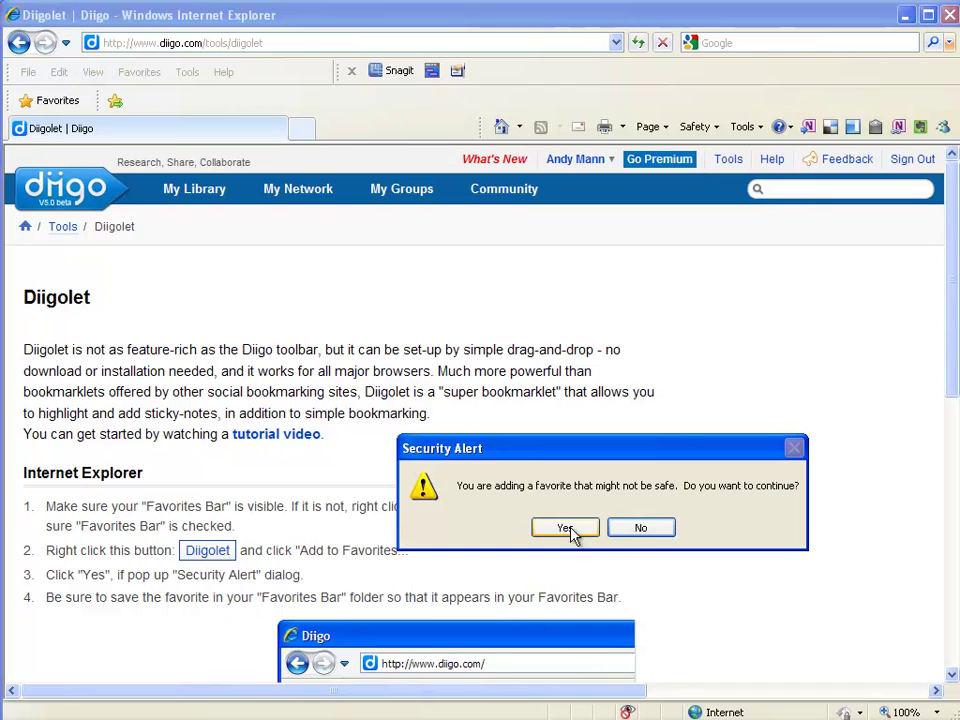
drag(690, 450, 477, 245)
click(349, 318)
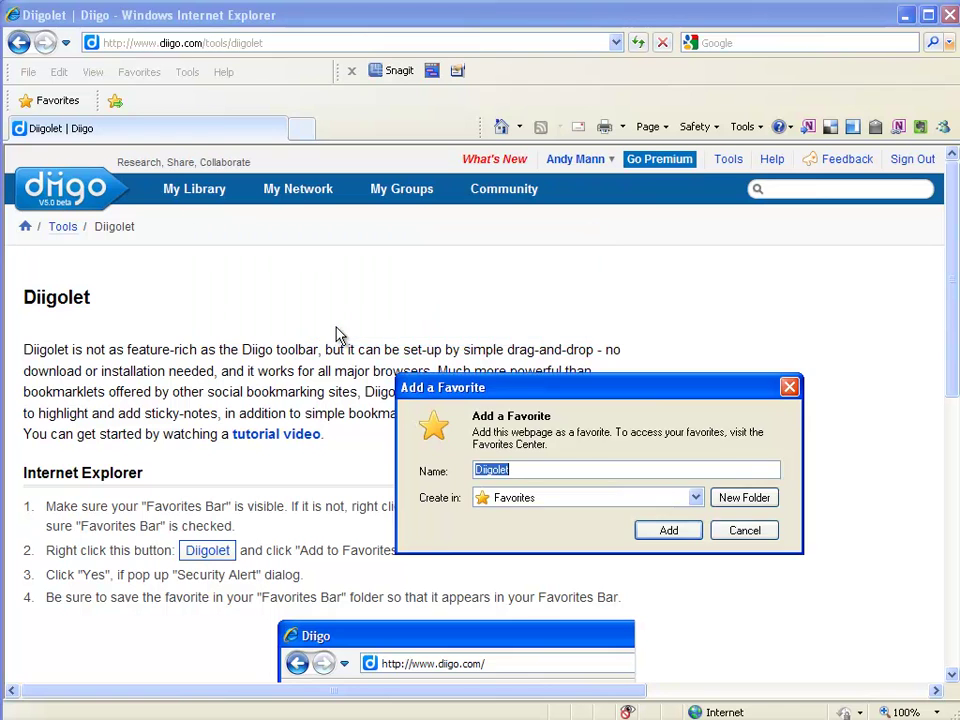
drag(662, 392, 456, 201)
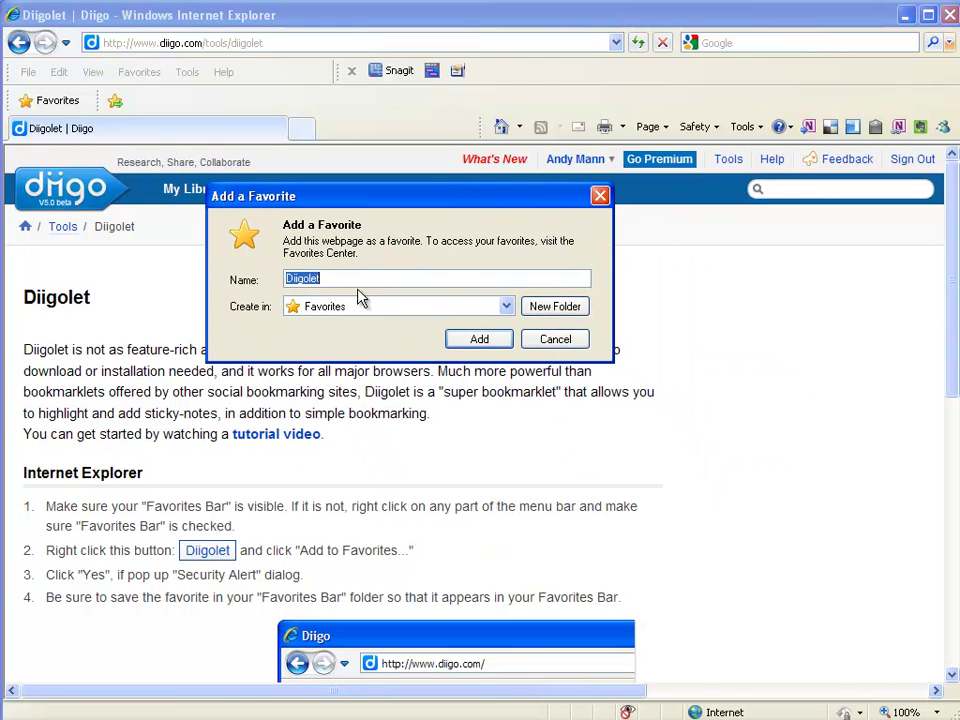
click(508, 307)
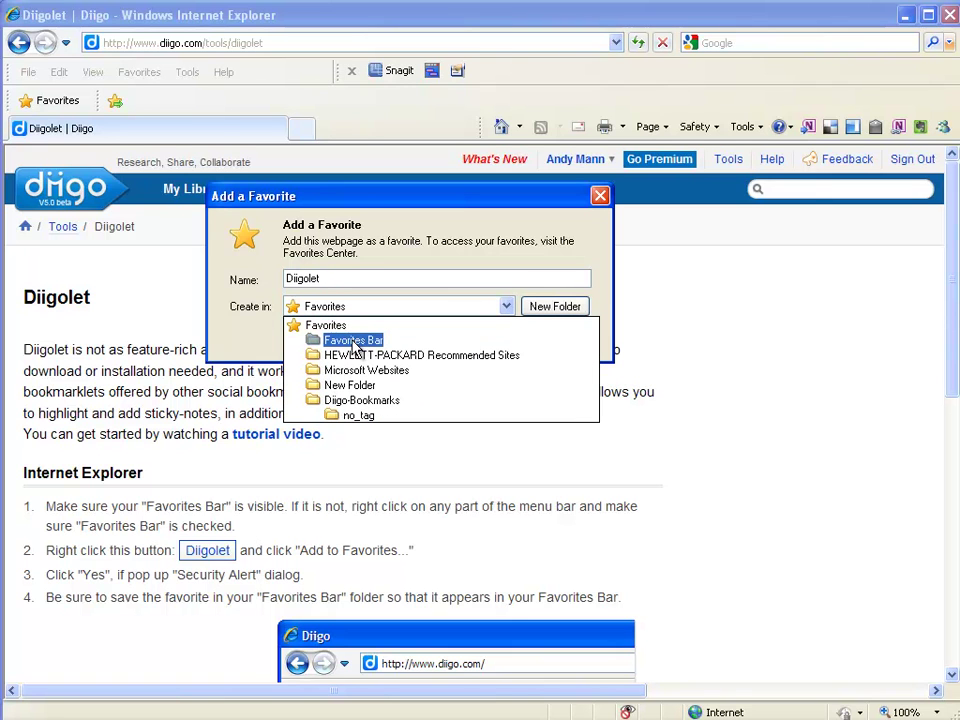
click(353, 341)
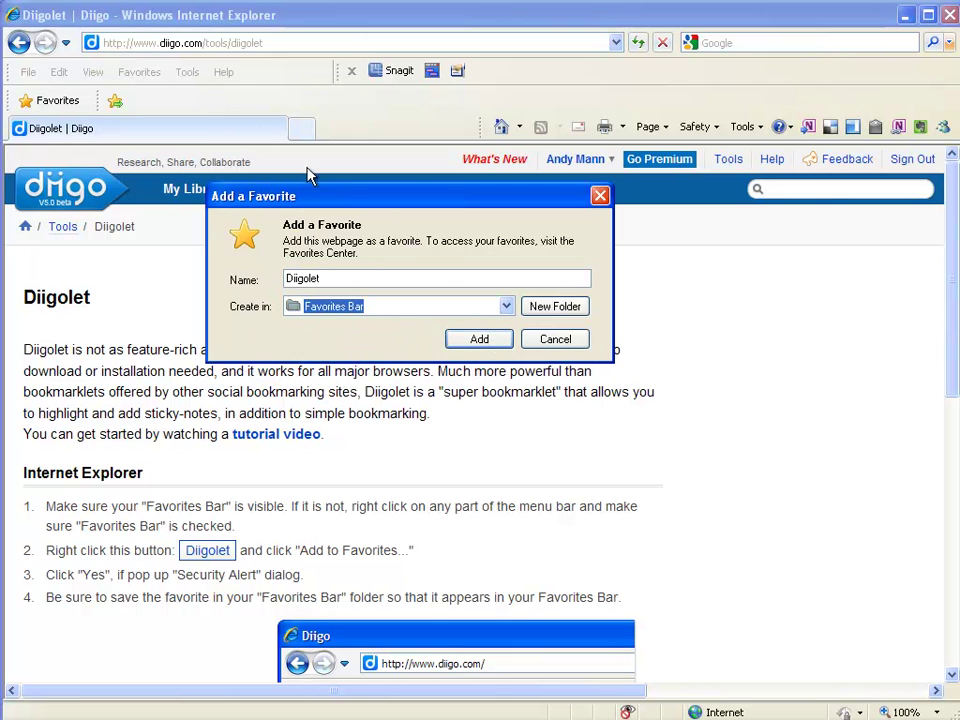
click(480, 340)
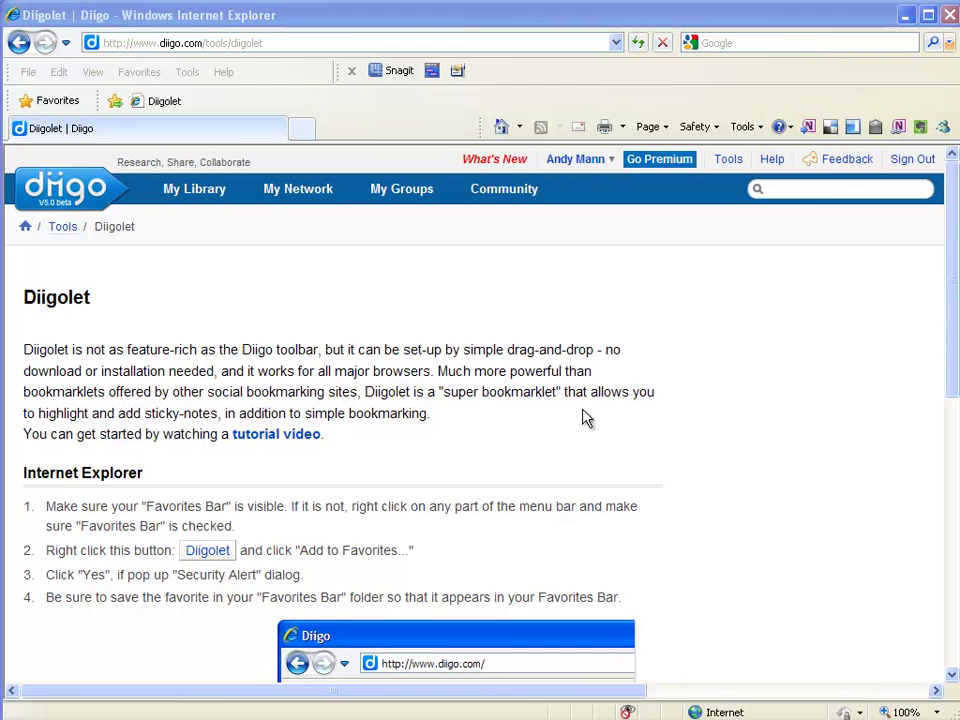
Step: Go to uen.org, open K12 Student Center > K-2 Interactives, and launch Diigolet there
click(269, 43)
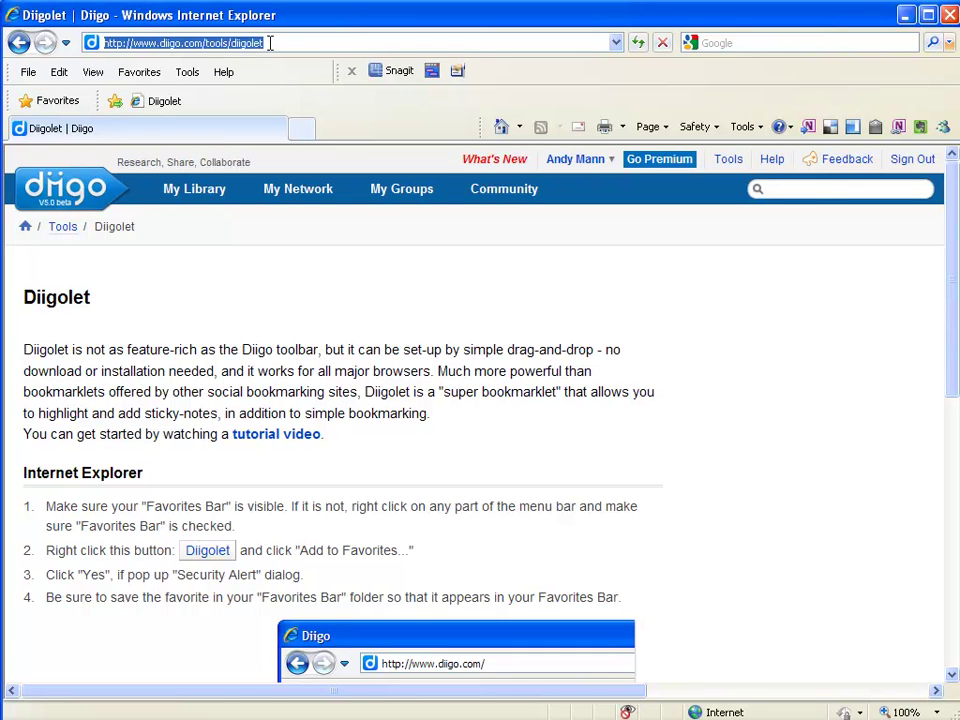
text(uen.org)
key(Return)
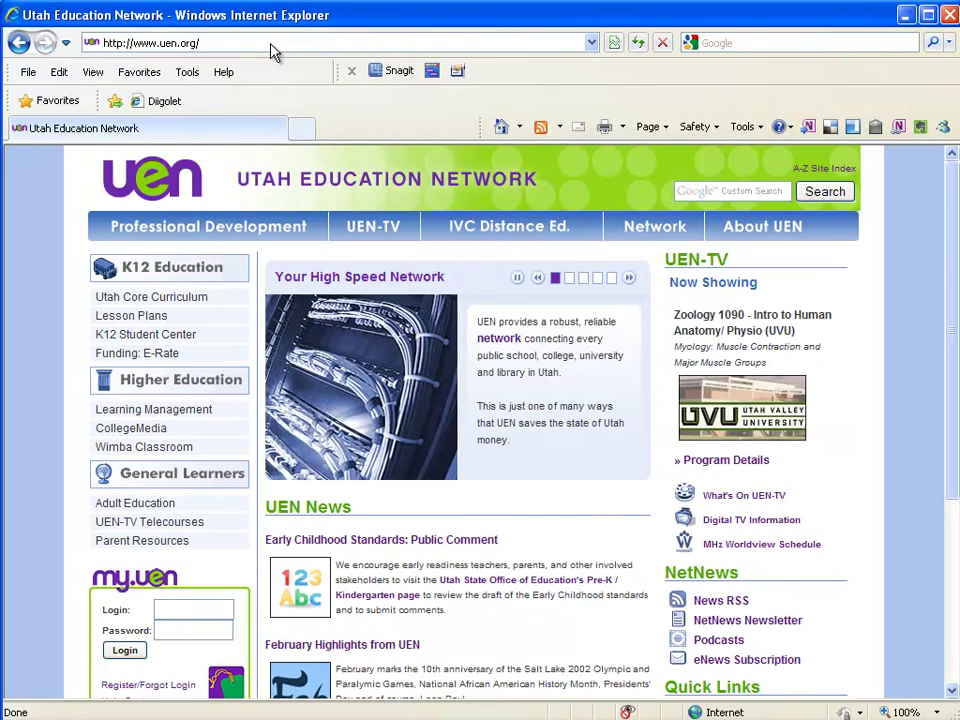
click(142, 336)
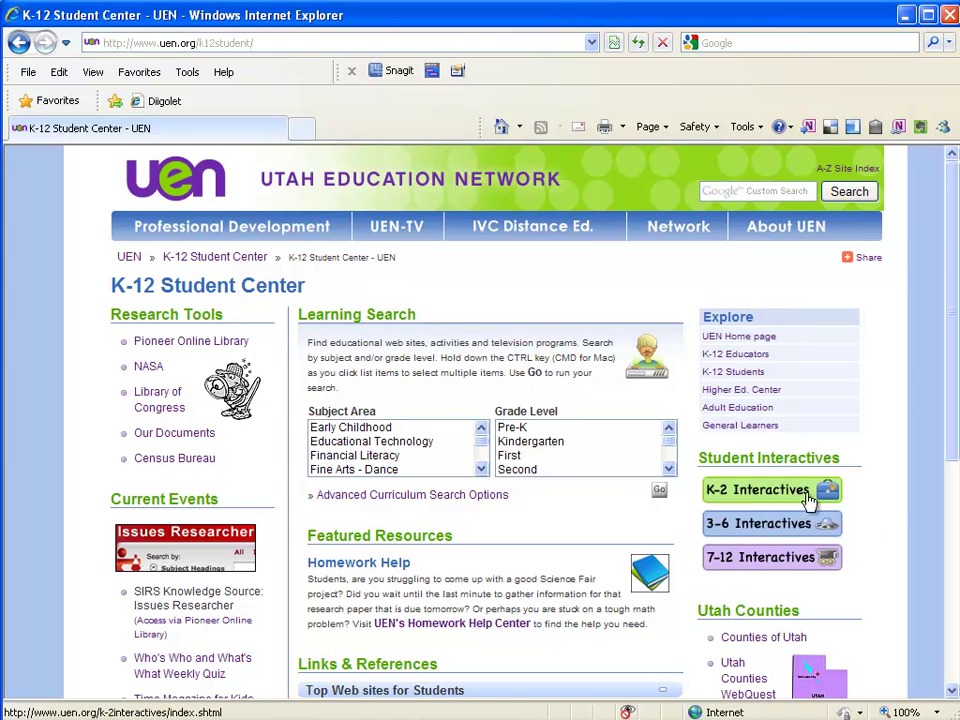
click(760, 490)
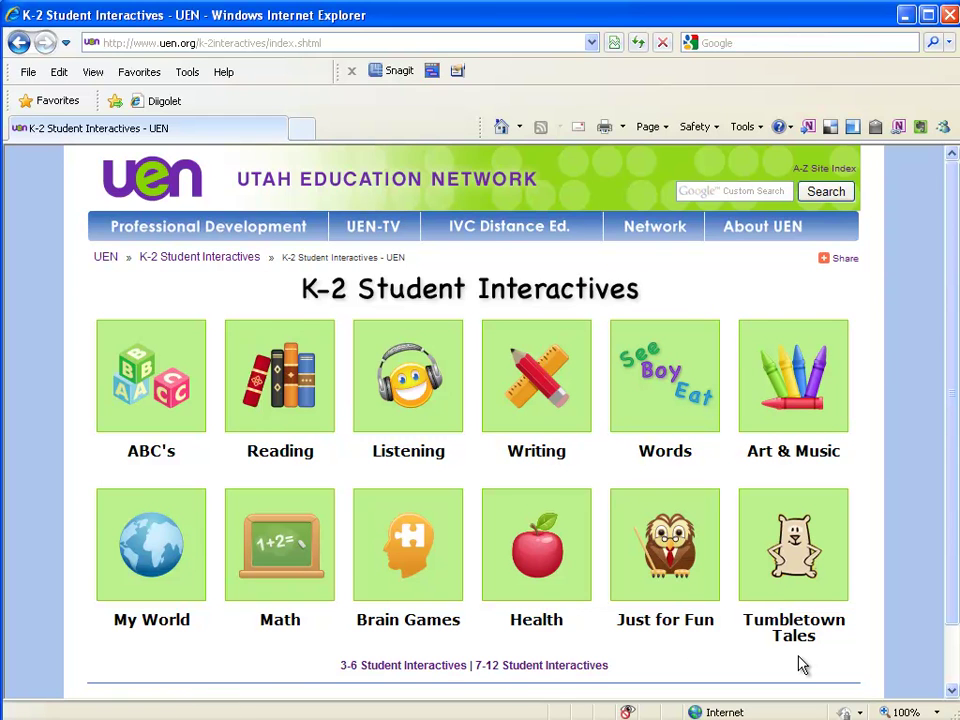
click(163, 104)
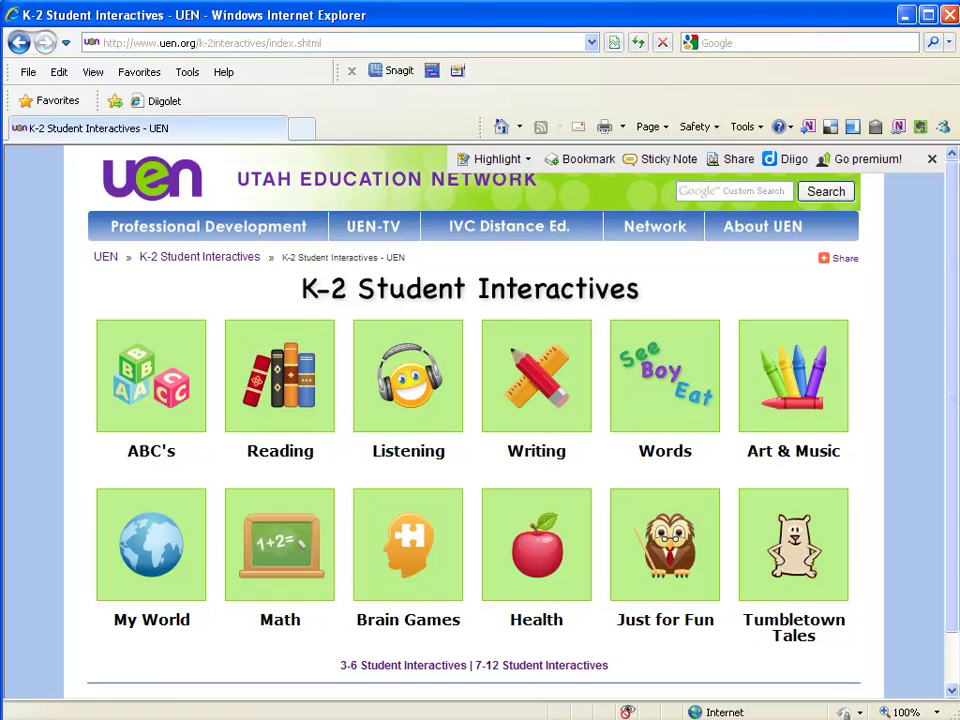
Step: Reload Diigolet on the K-2 Student Interactives page and start a new bookmark for it
click(932, 159)
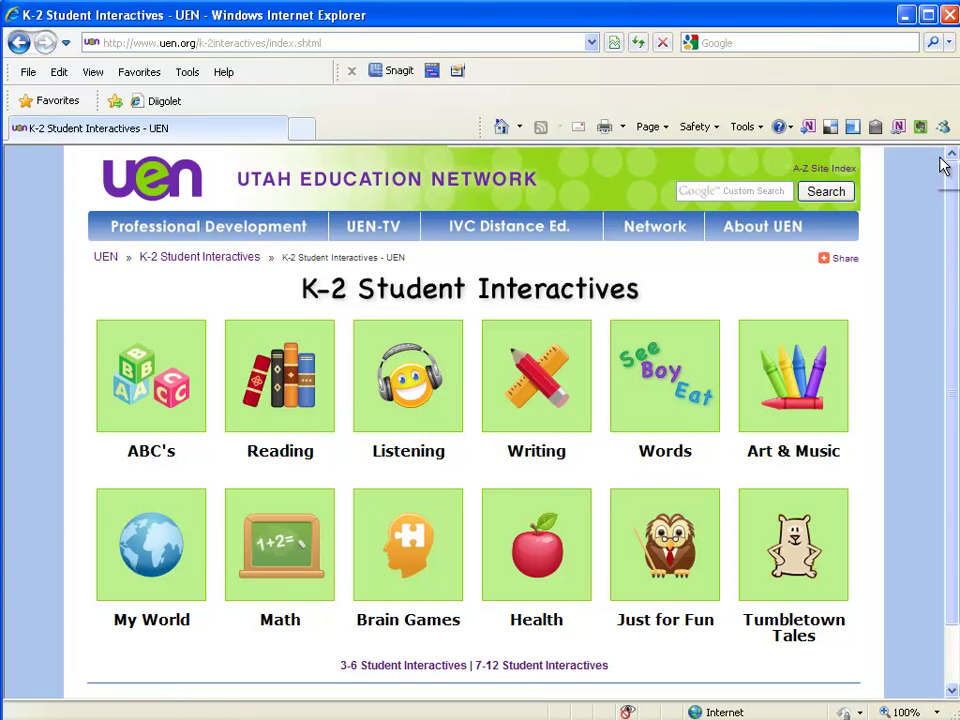
click(152, 103)
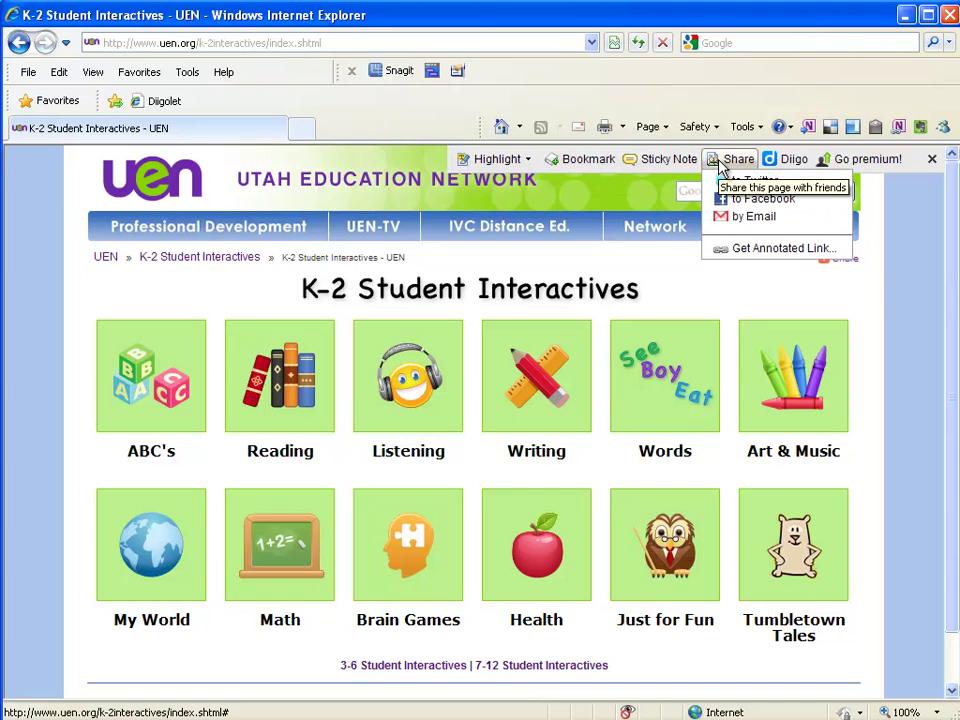
mouse_move(790, 165)
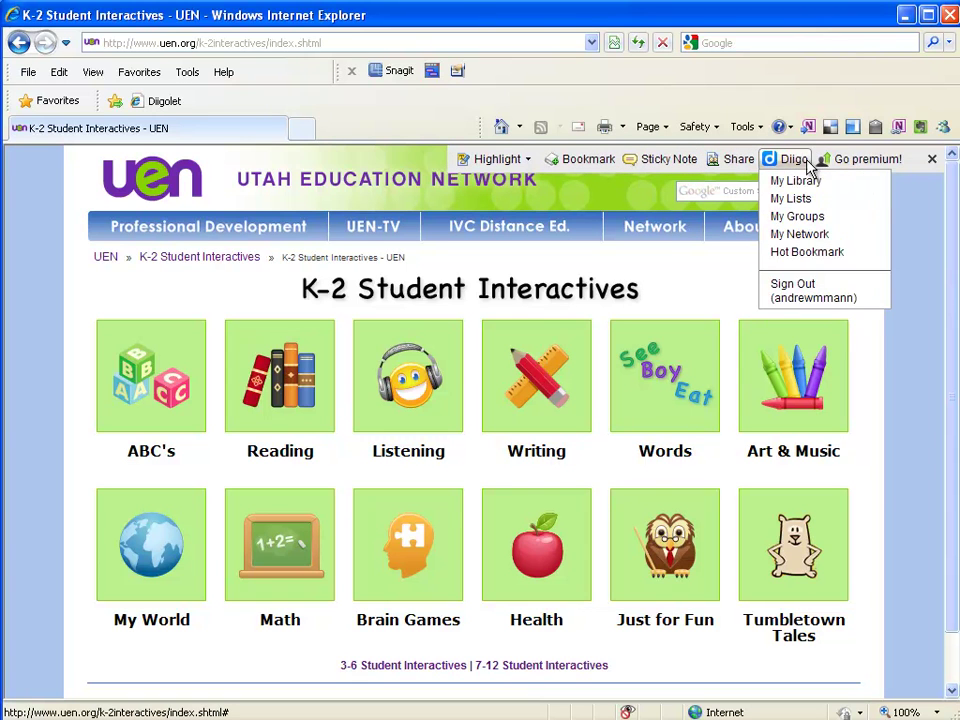
click(578, 170)
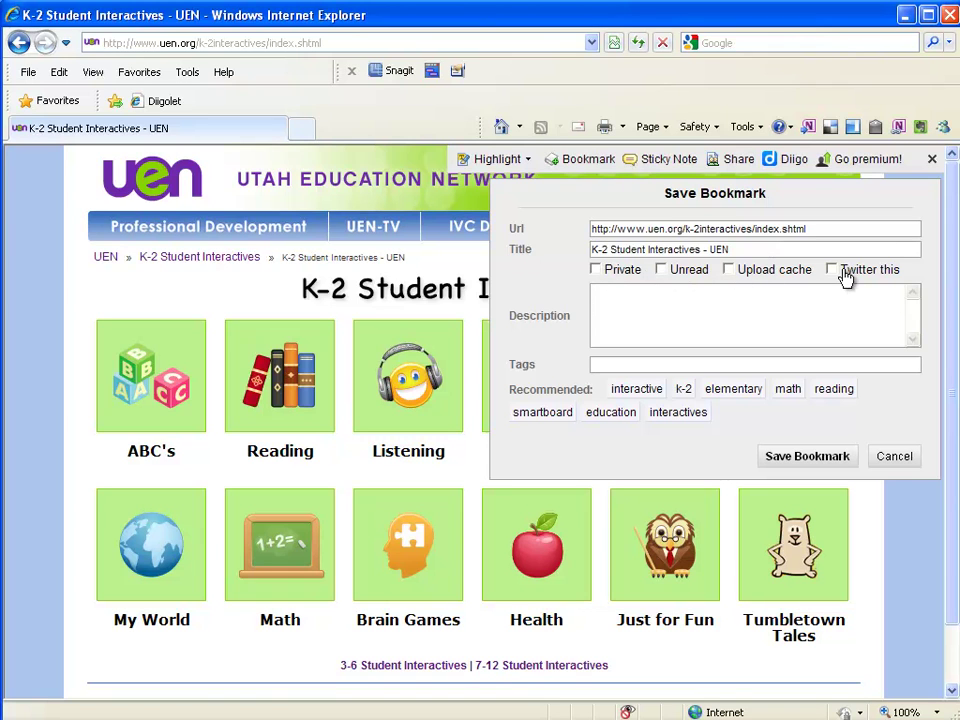
Step: Describe the page as 'Collection of interactive activities', tag it interactive, k-2, utah, 21things, and save
click(771, 332)
text(Collection of interactive )
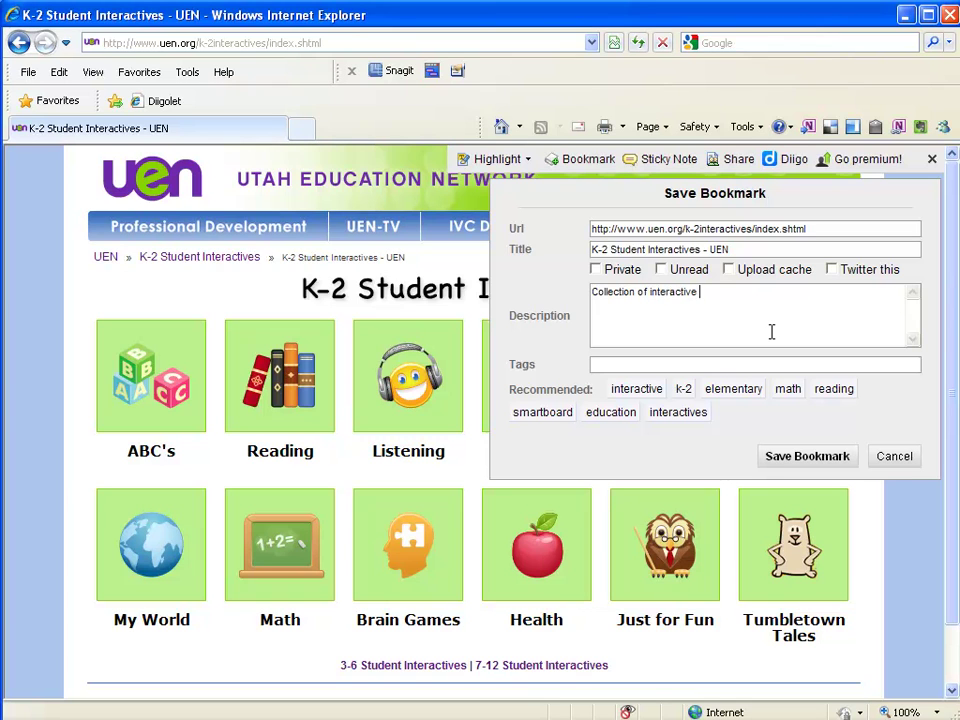
text(activities)
click(656, 366)
click(637, 395)
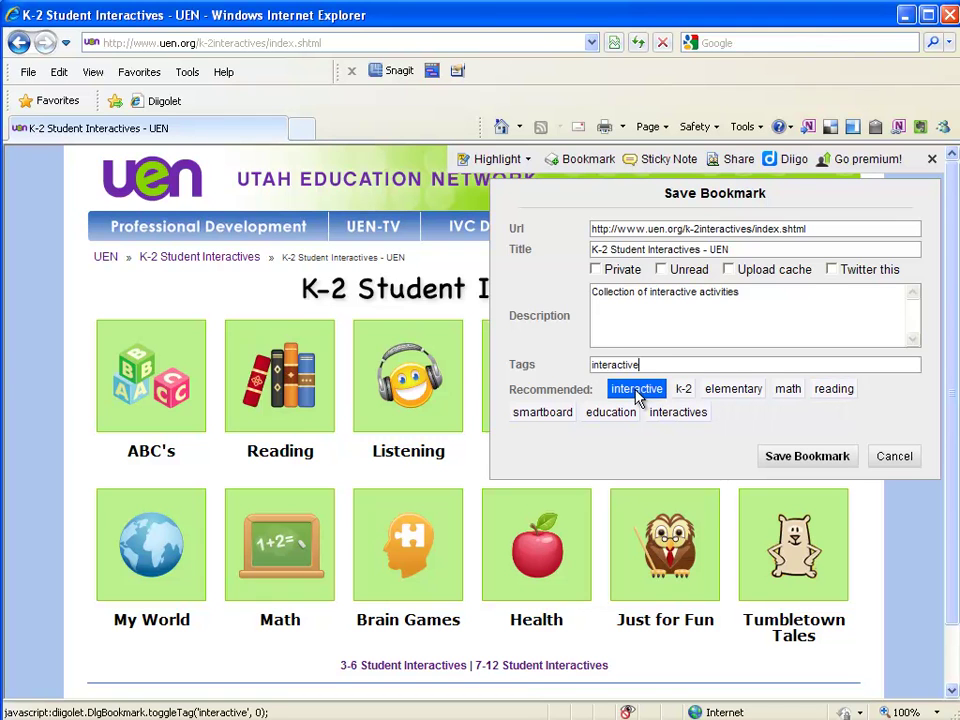
click(682, 389)
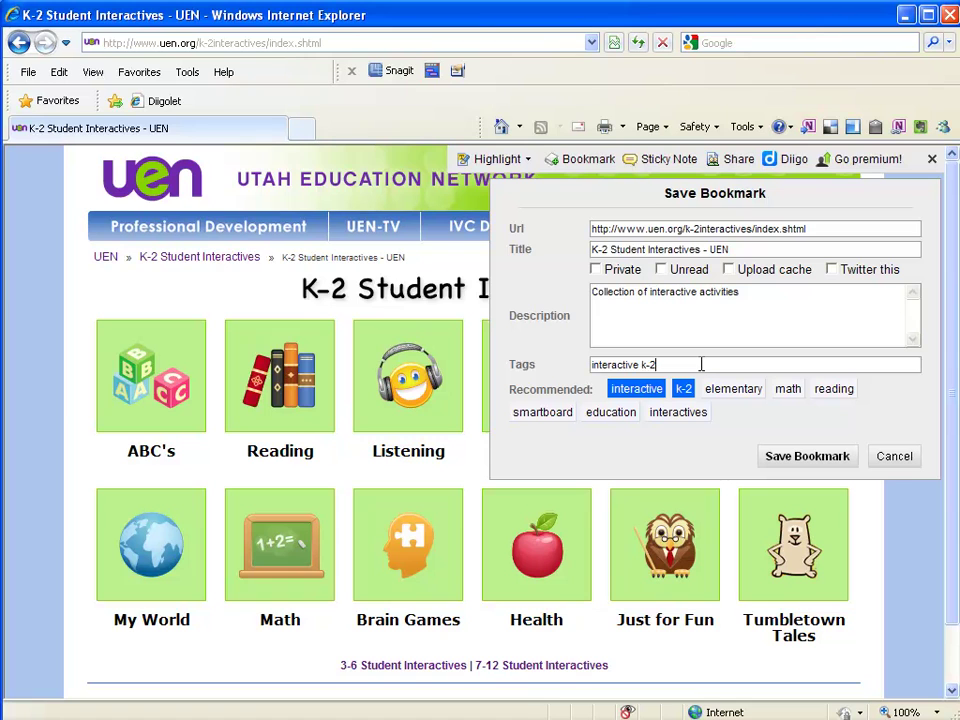
text(utah 21things)
click(806, 457)
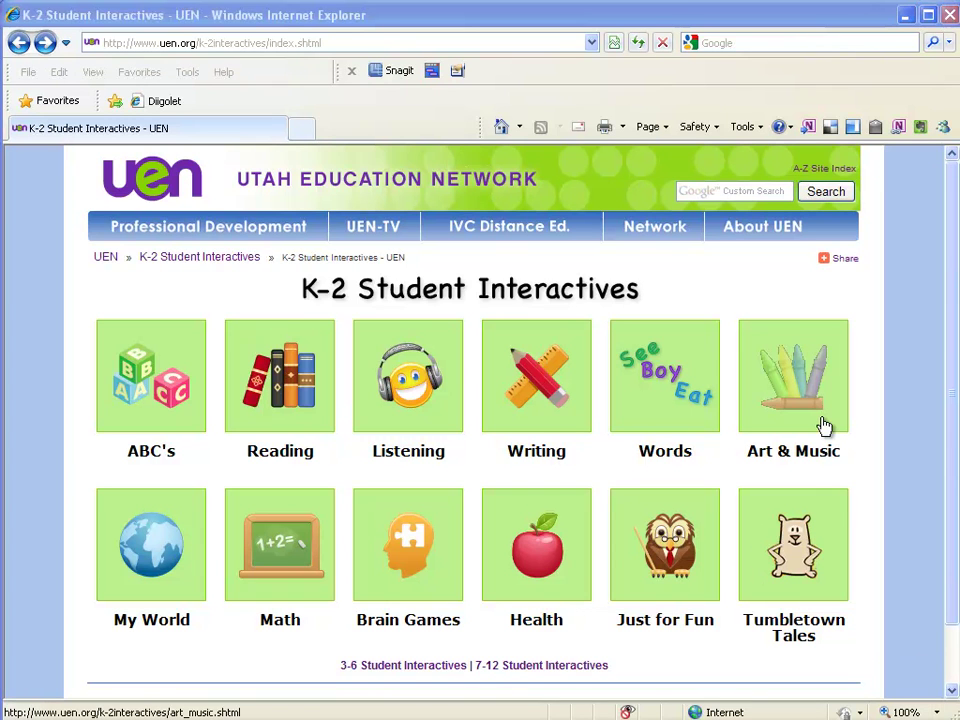
Step: From the browser home page, open Diigo My Library through the Diigolet toolbar
click(502, 129)
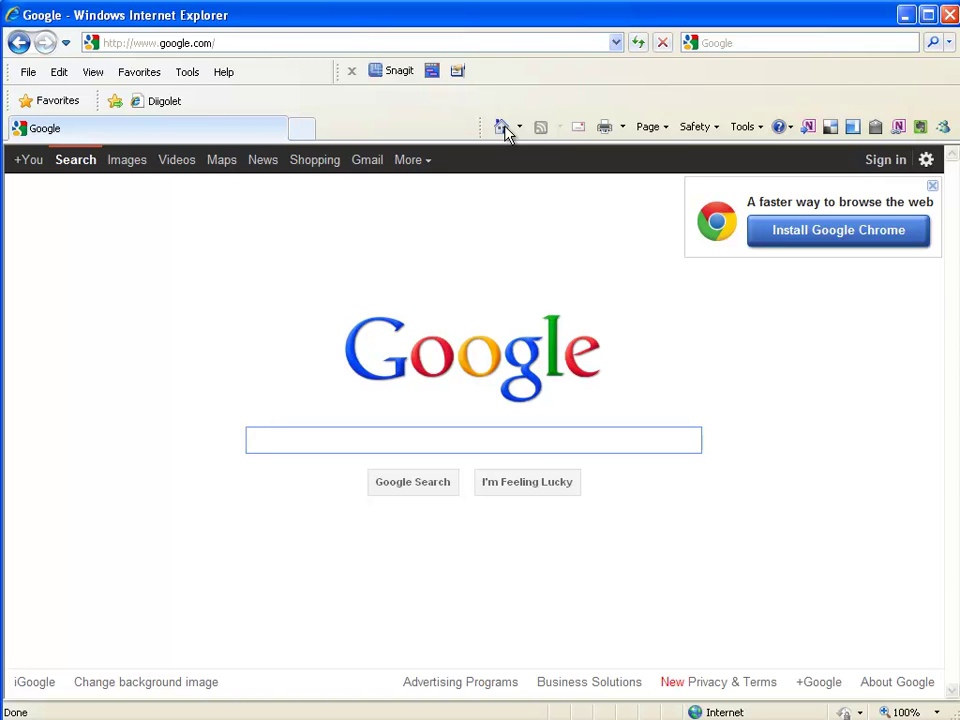
click(162, 106)
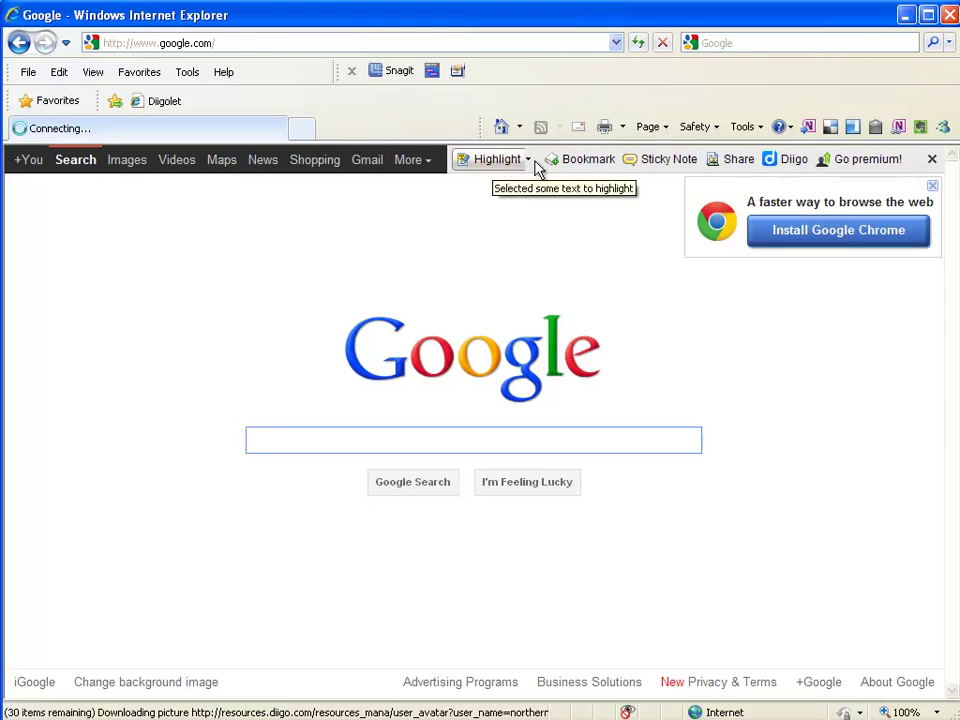
mouse_move(793, 163)
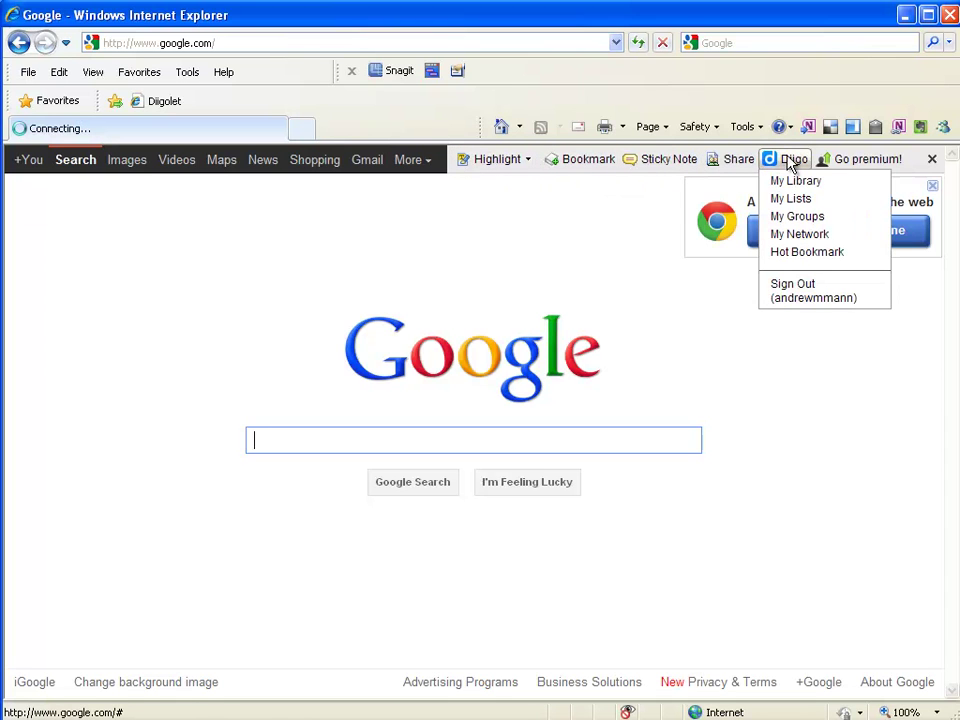
click(843, 187)
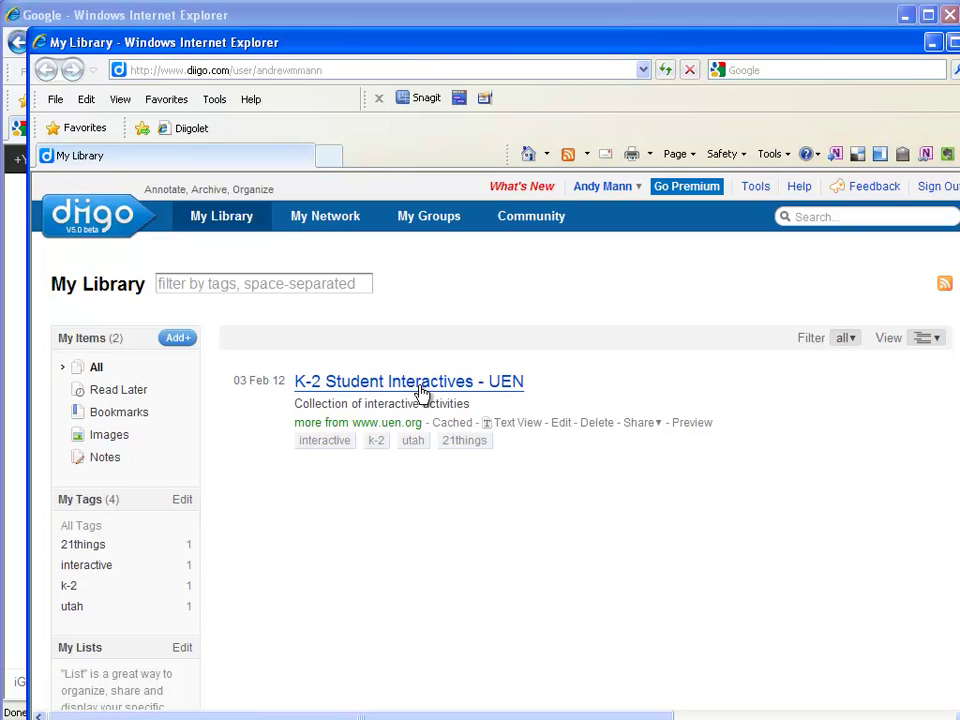
Step: Filter the library by the tag 21things, then go back to the full list
click(238, 285)
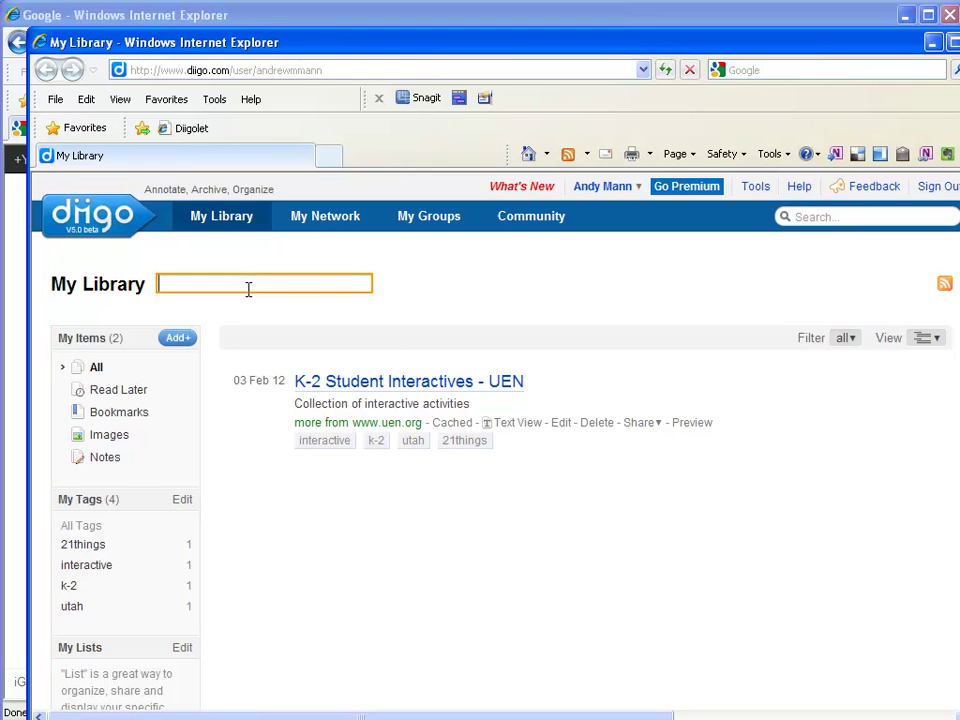
text(21things)
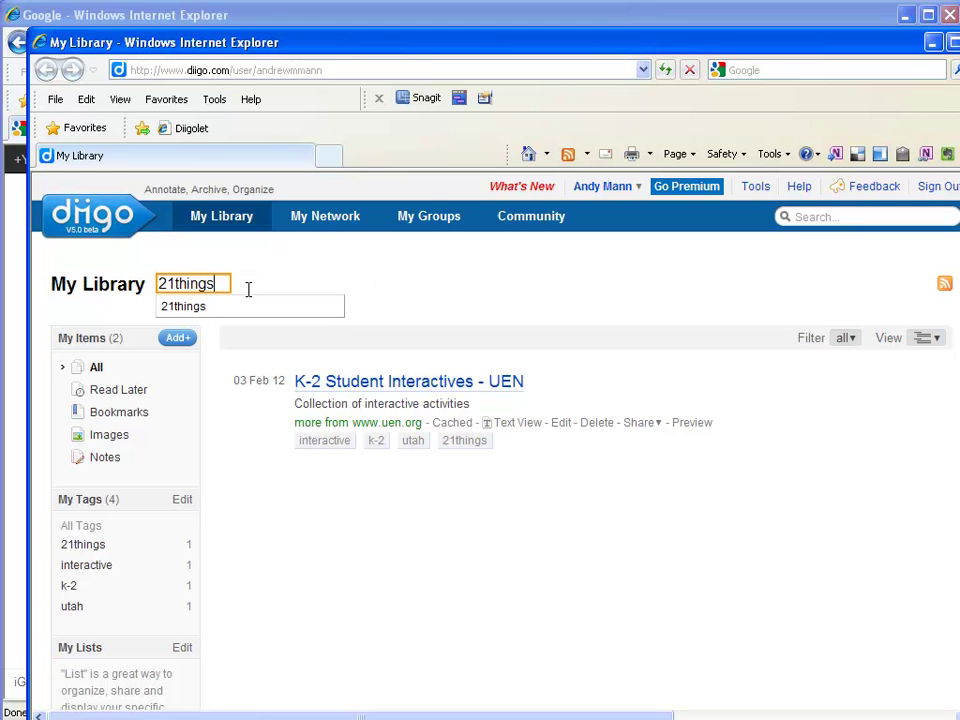
key(Return)
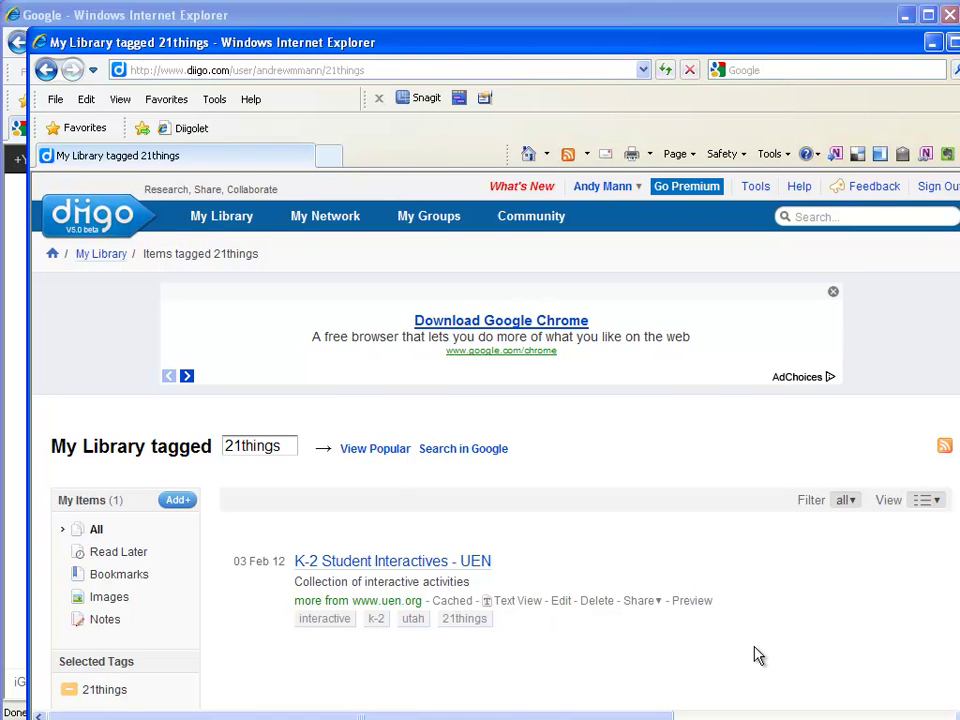
key(alt+Left)
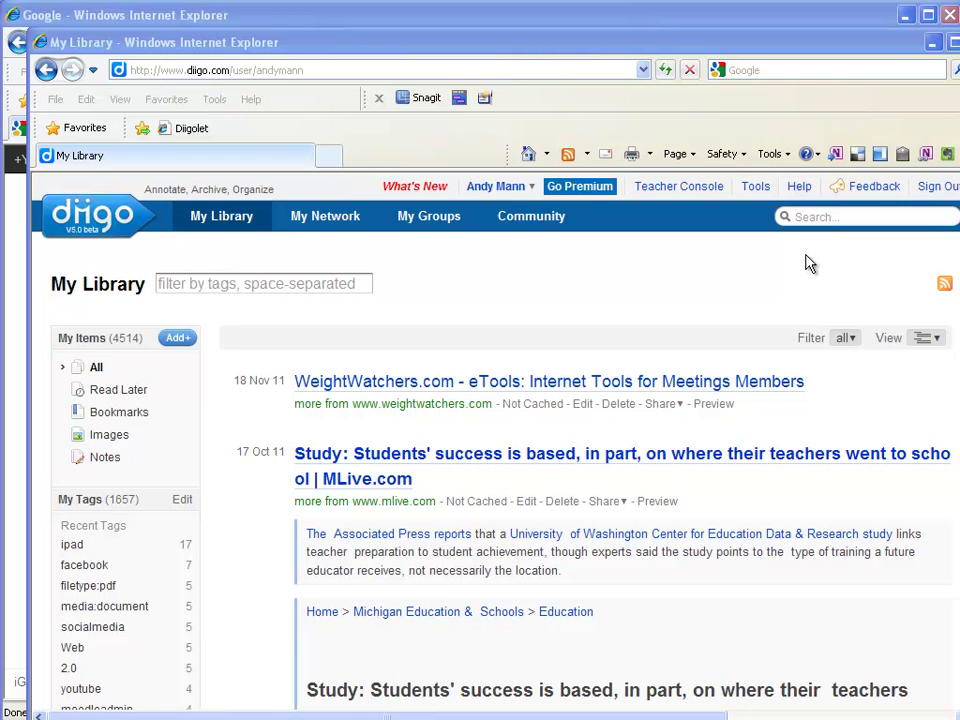
Step: Filter the library by the tag youtube
click(297, 283)
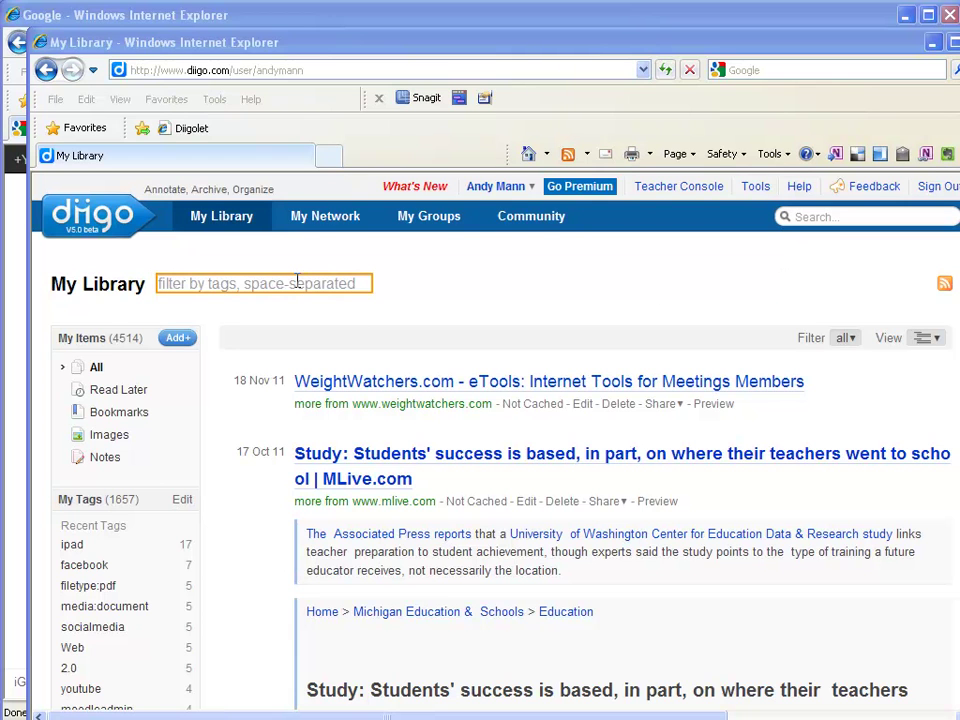
click(297, 282)
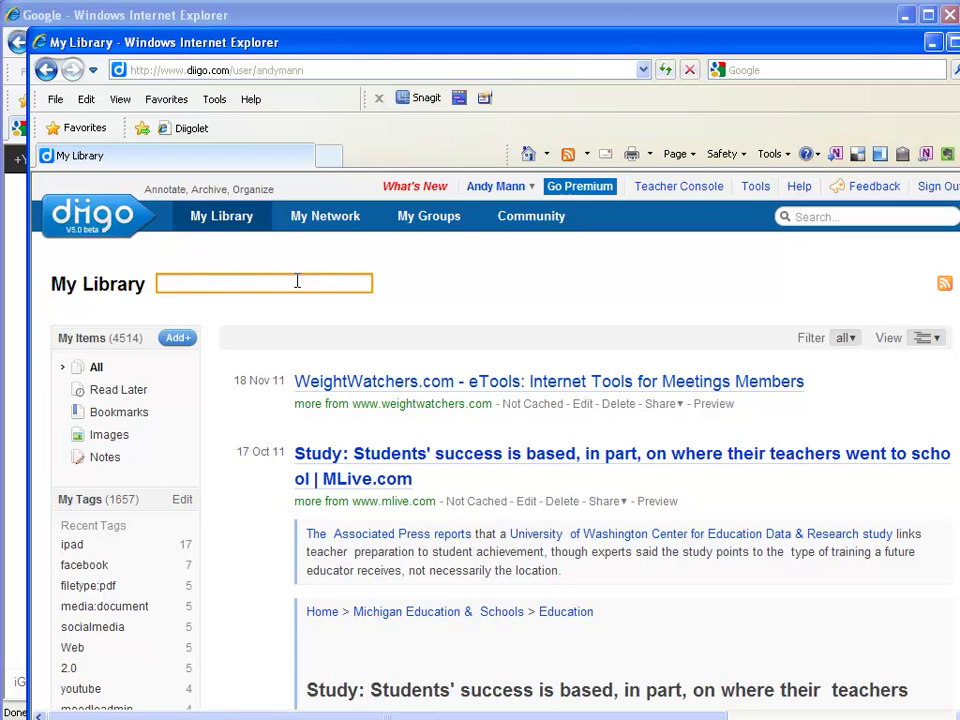
text(youtube)
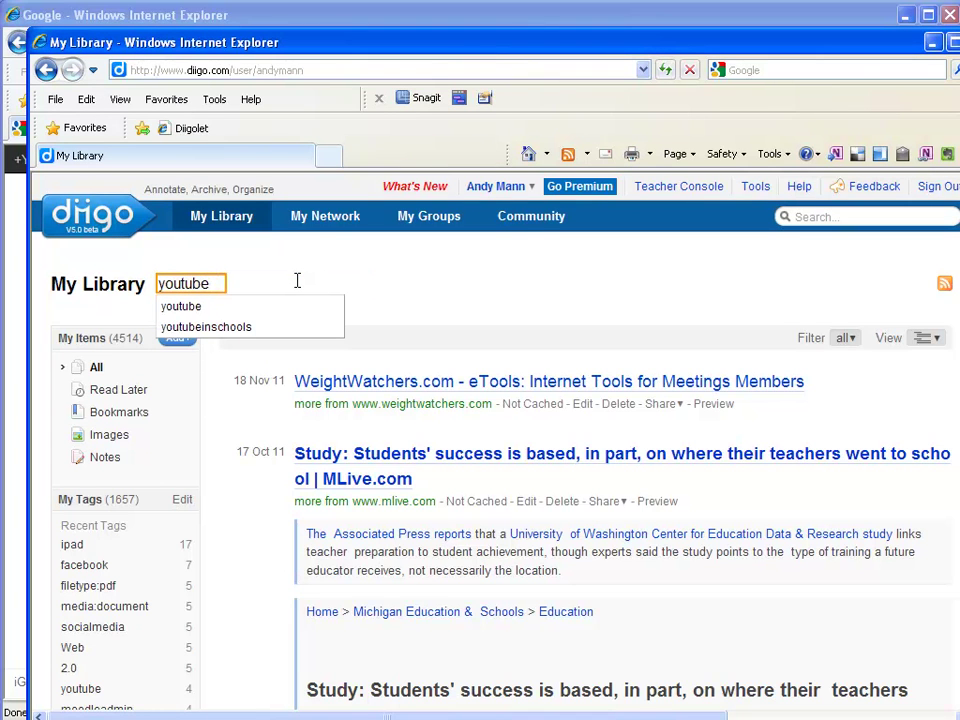
key(Return)
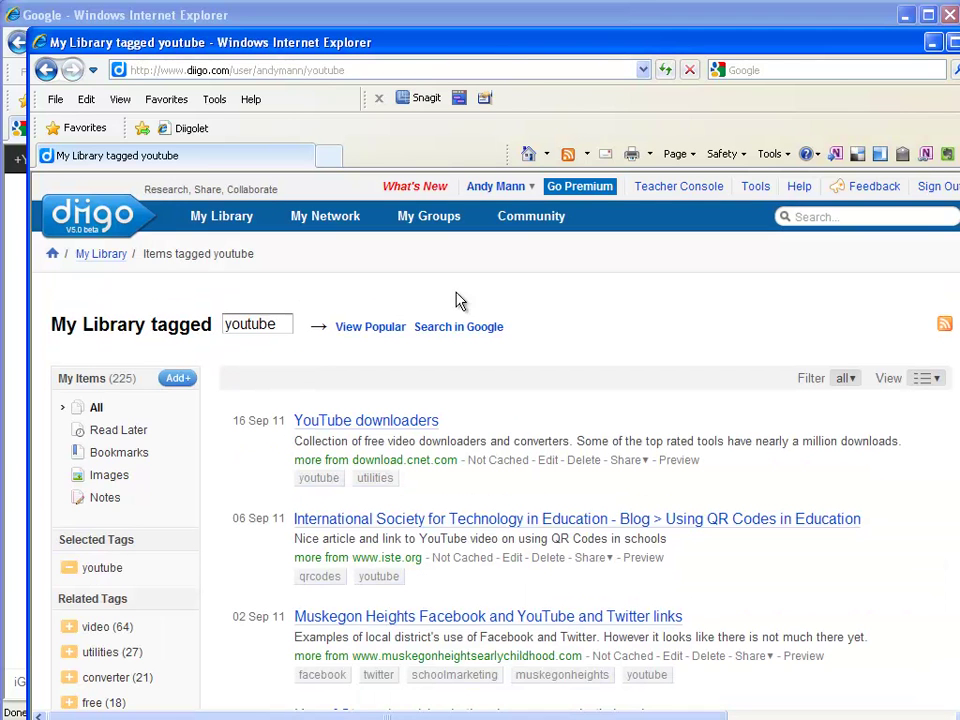
Step: Scroll through the 225 youtube-tagged library items
scroll(495, 440, down, 5)
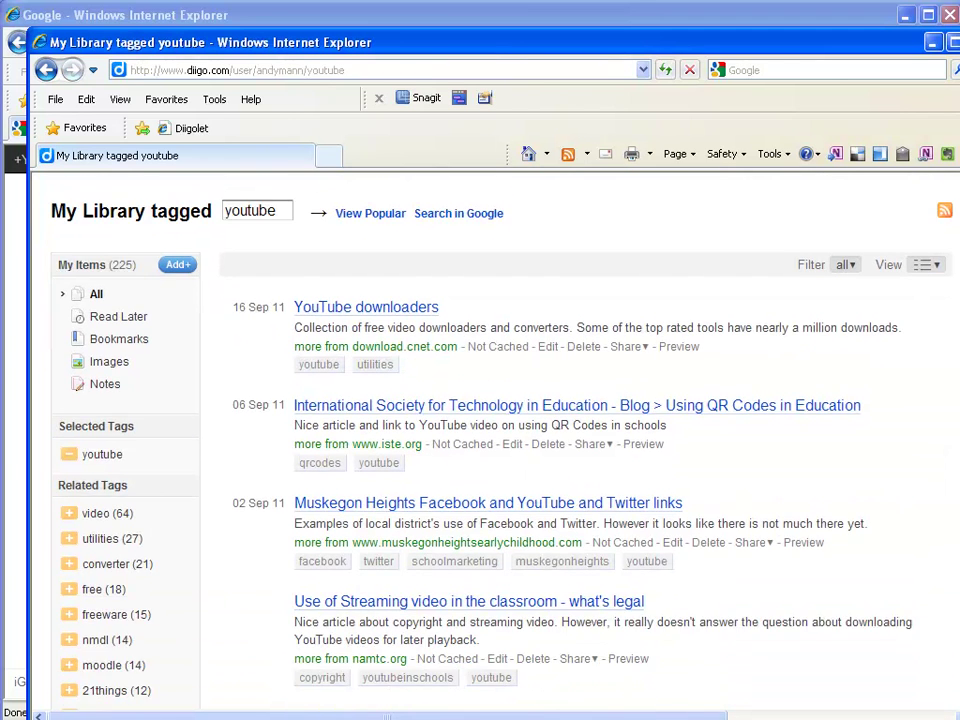
scroll(495, 440, up, 4)
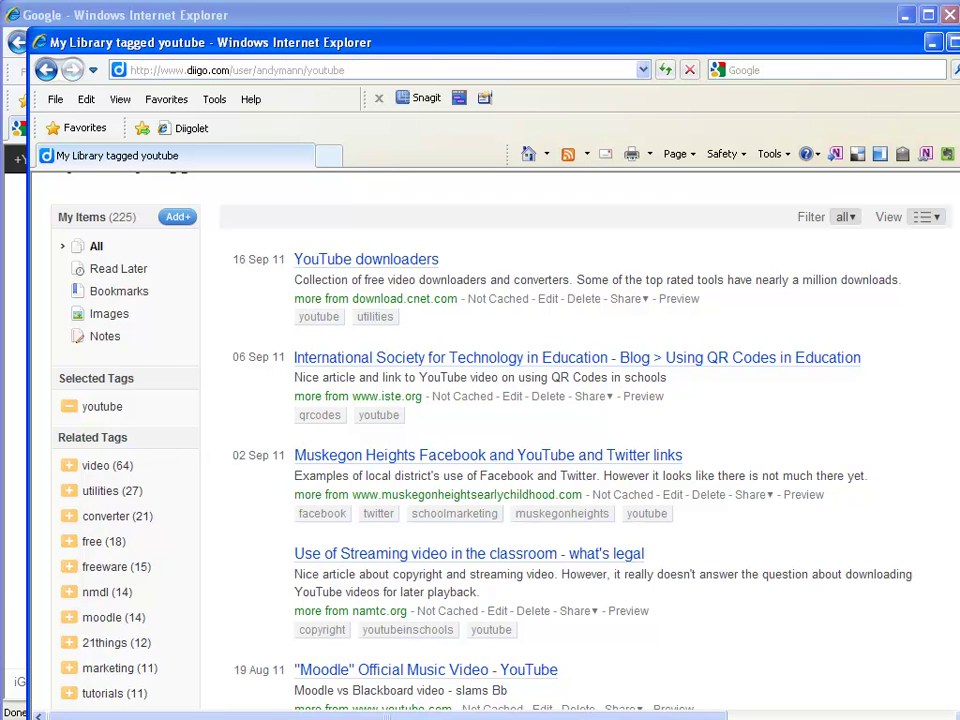
scroll(495, 440, down, 1)
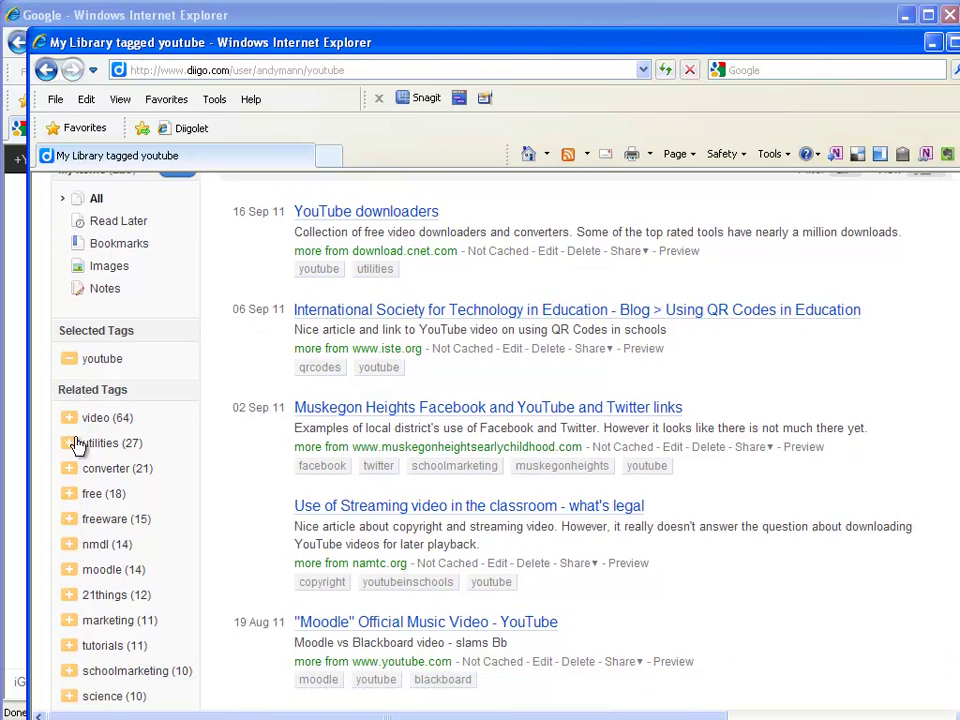
drag(73, 418, 79, 428)
scroll(150, 664, down, 2)
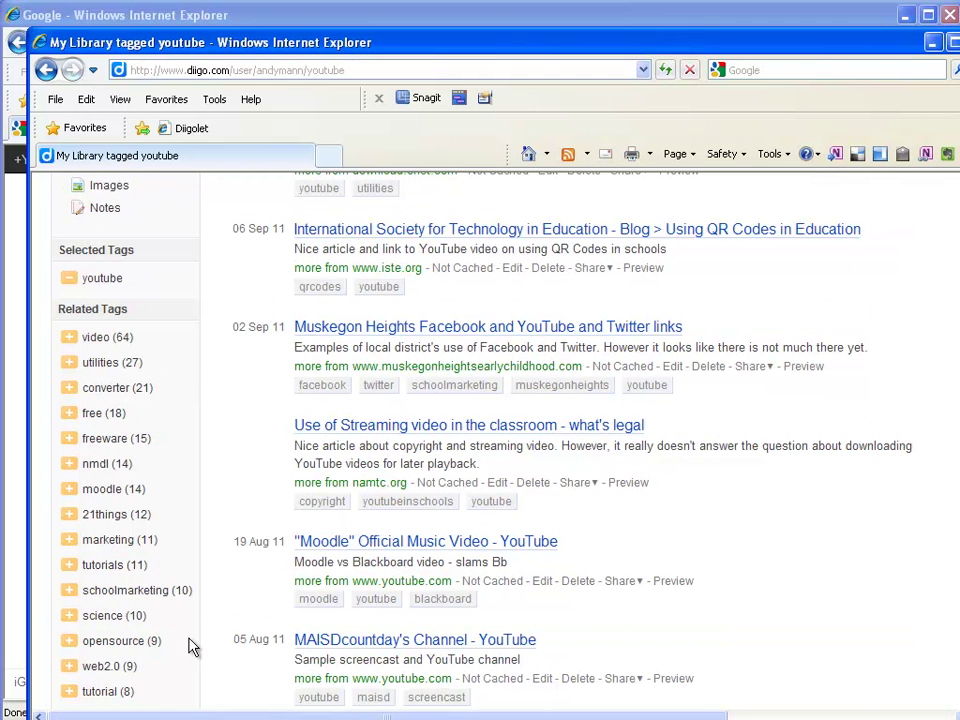
scroll(165, 602, up, 5)
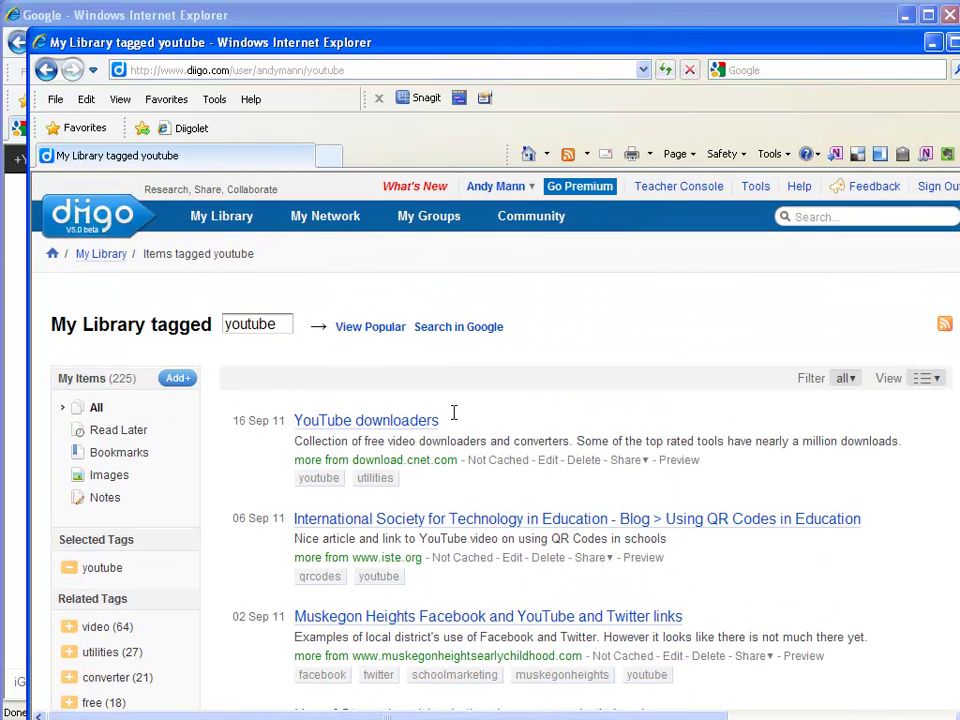
scroll(480, 525, down, 2)
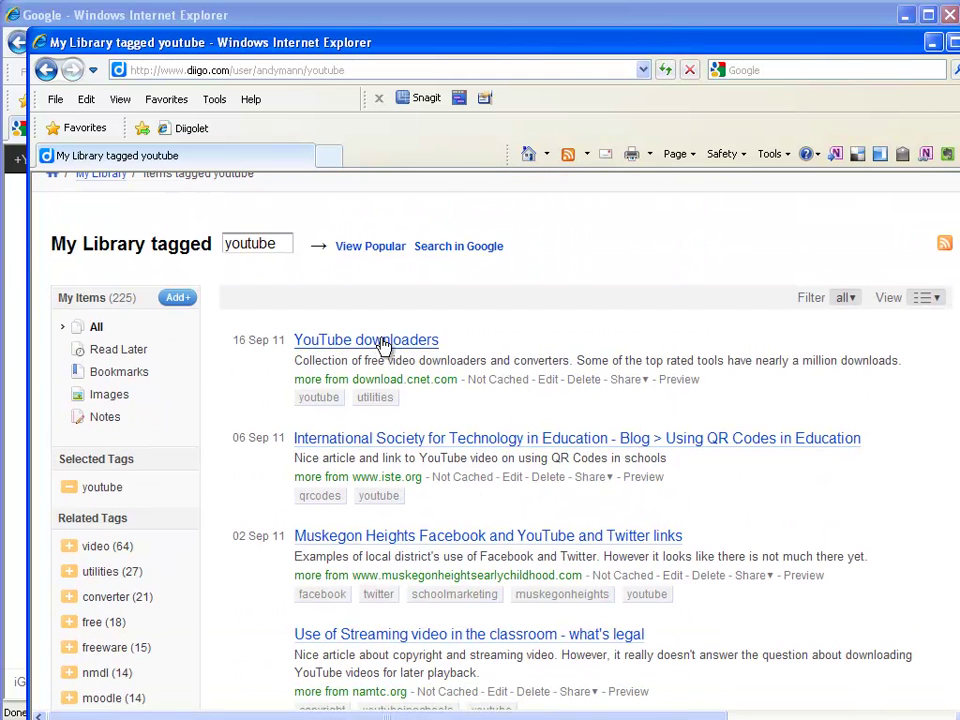
scroll(555, 540, down, 4)
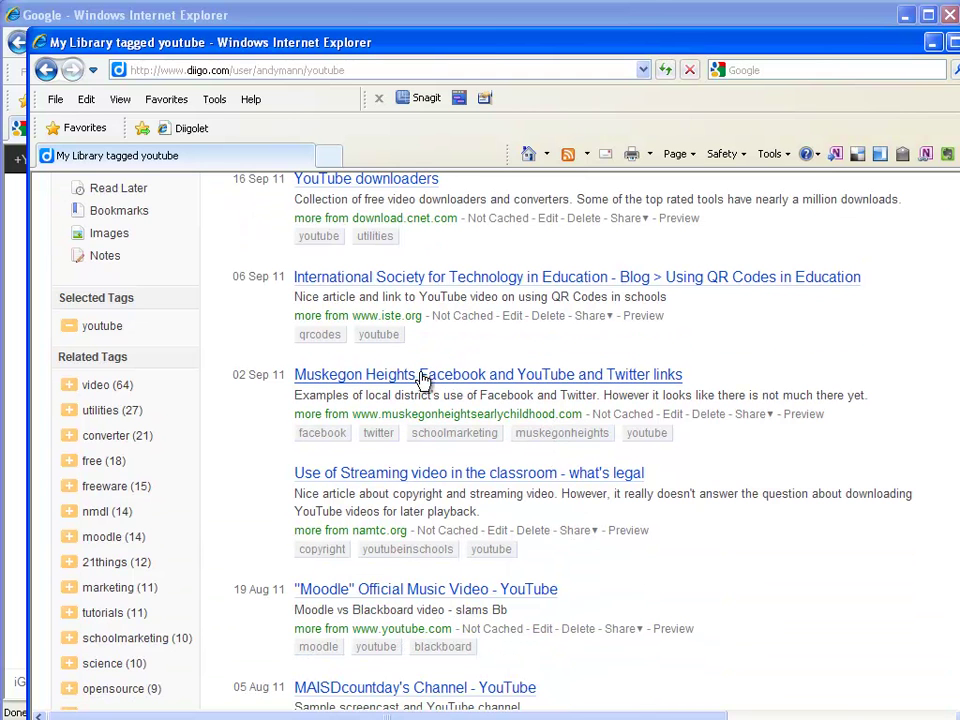
scroll(594, 436, down, 4)
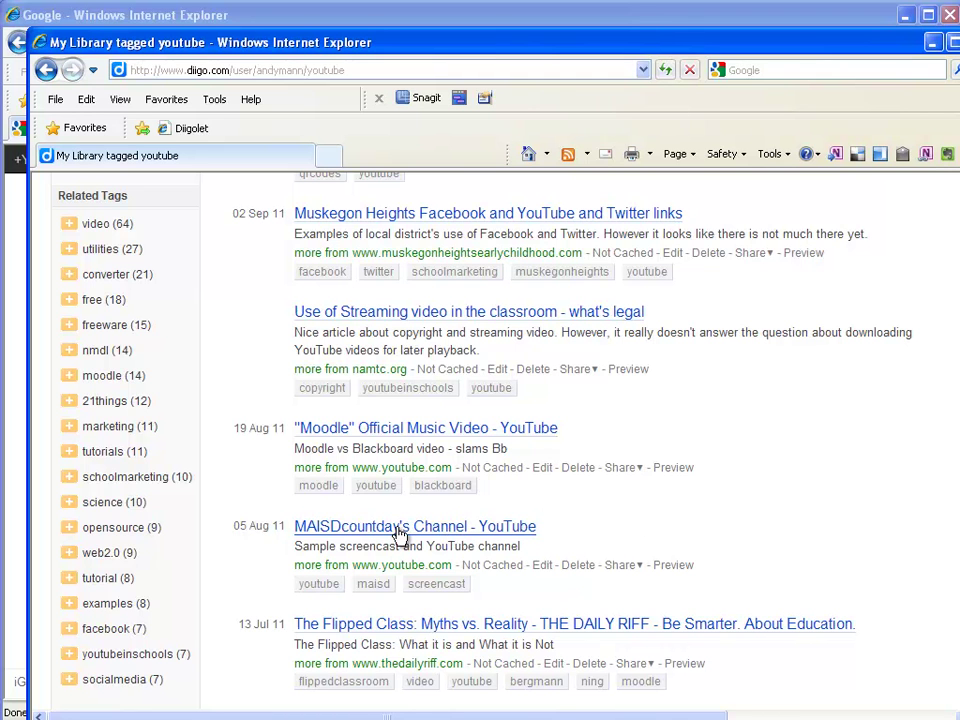
scroll(398, 533, down, 5)
scroll(491, 514, up, 1)
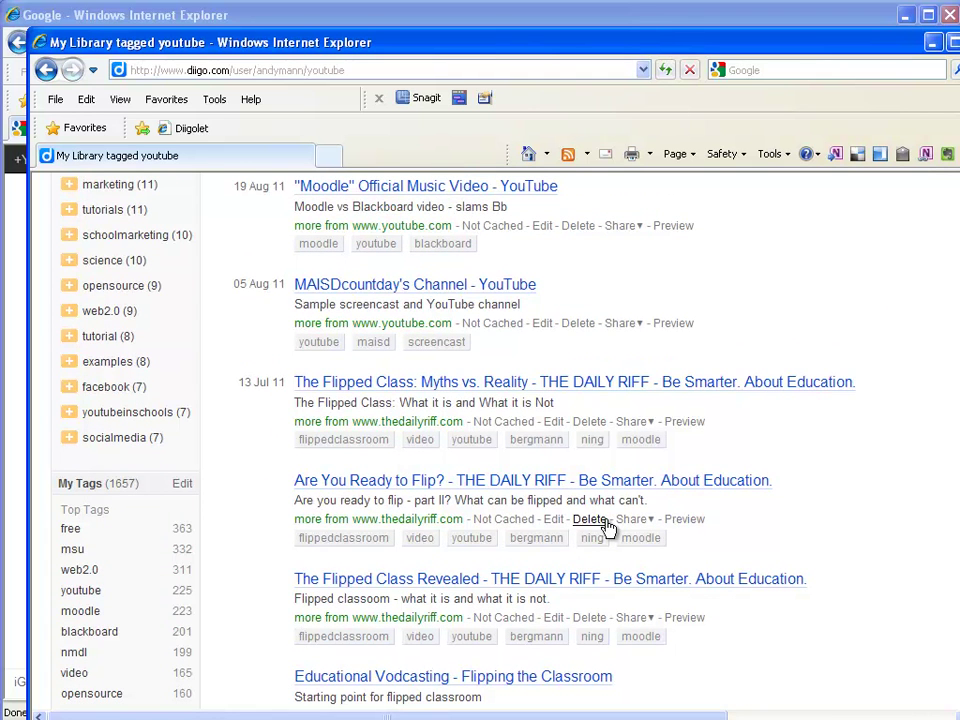
scroll(607, 528, up, 6)
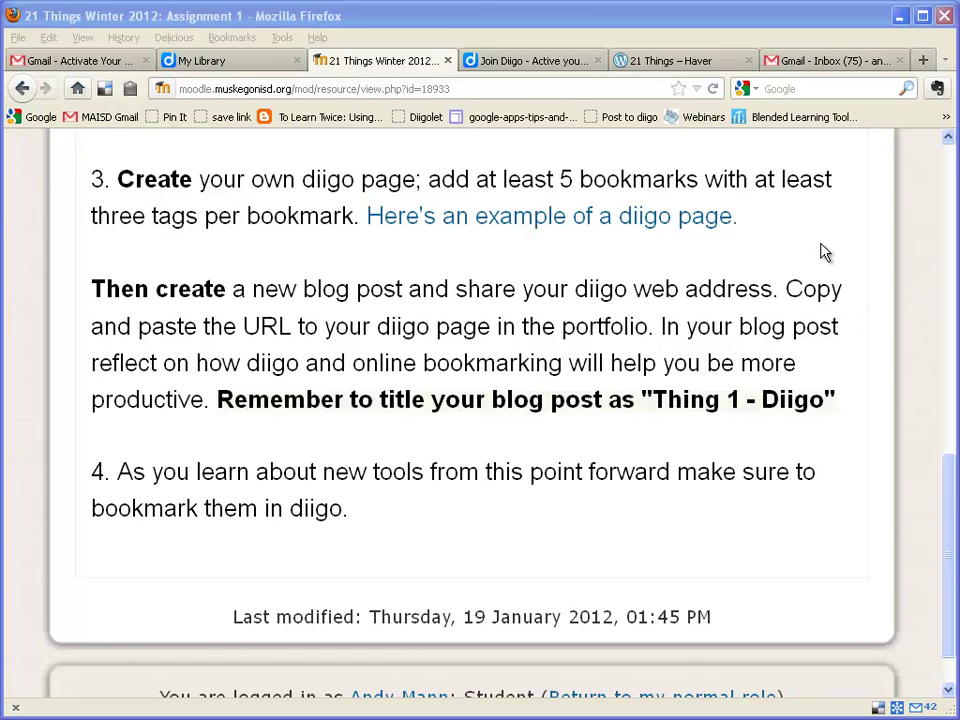
Step: Copy the 21 Things – Haver blog's web address in Firefox and switch to Internet Explorer
click(661, 60)
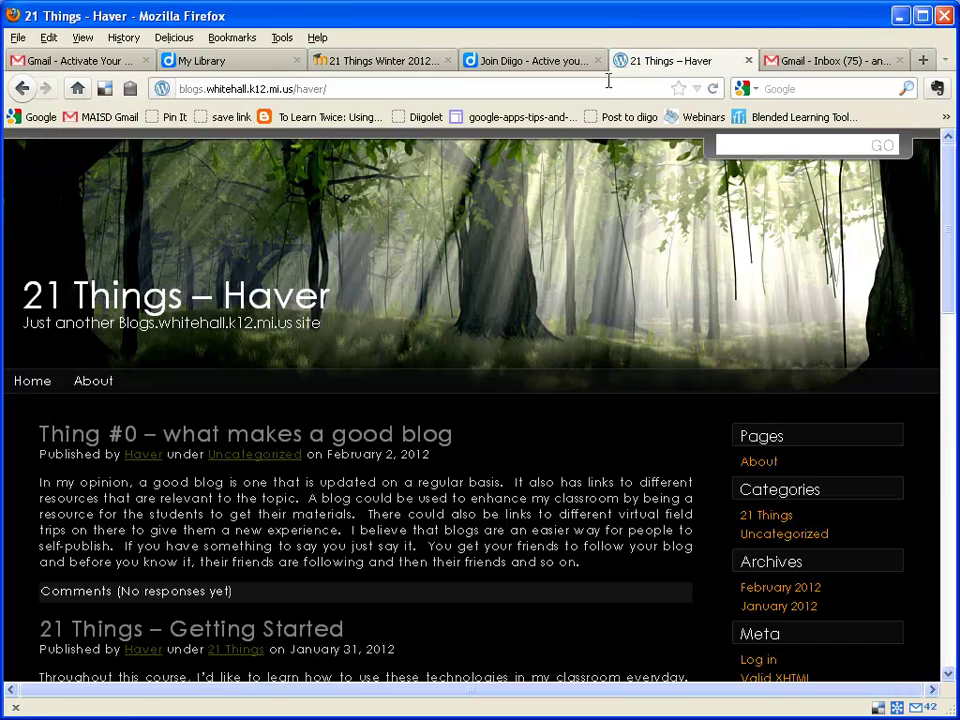
click(305, 89)
right_click(309, 91)
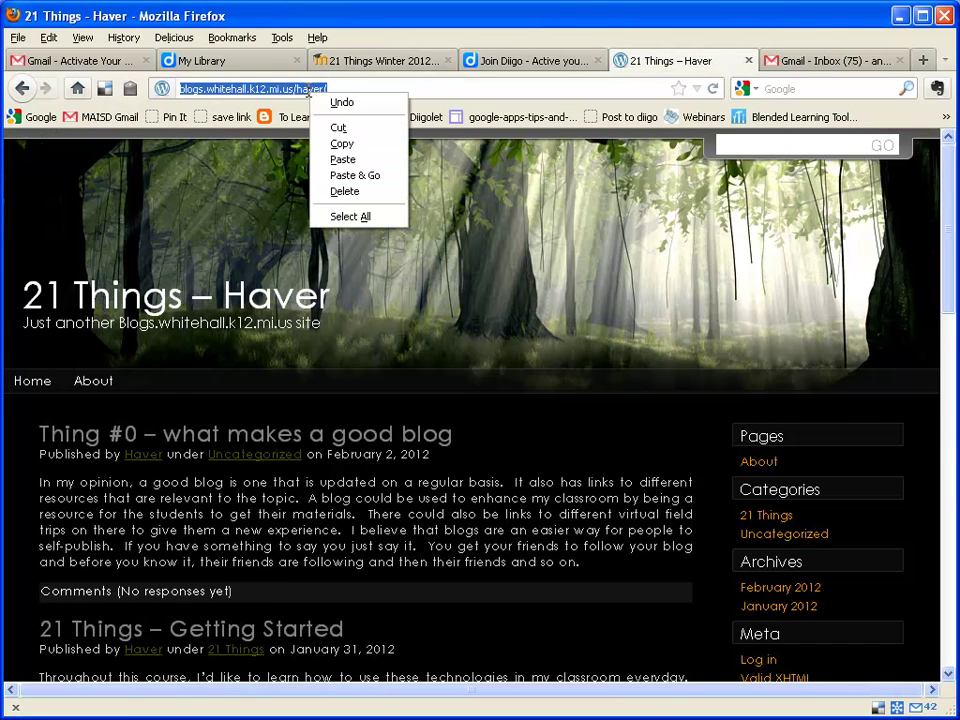
click(340, 146)
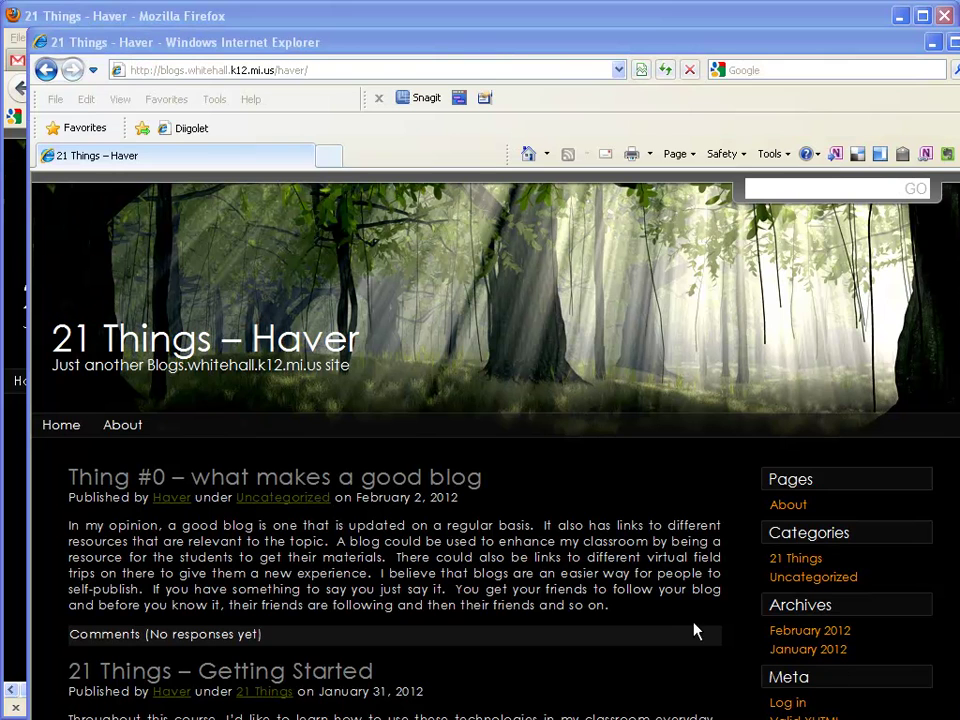
click(336, 69)
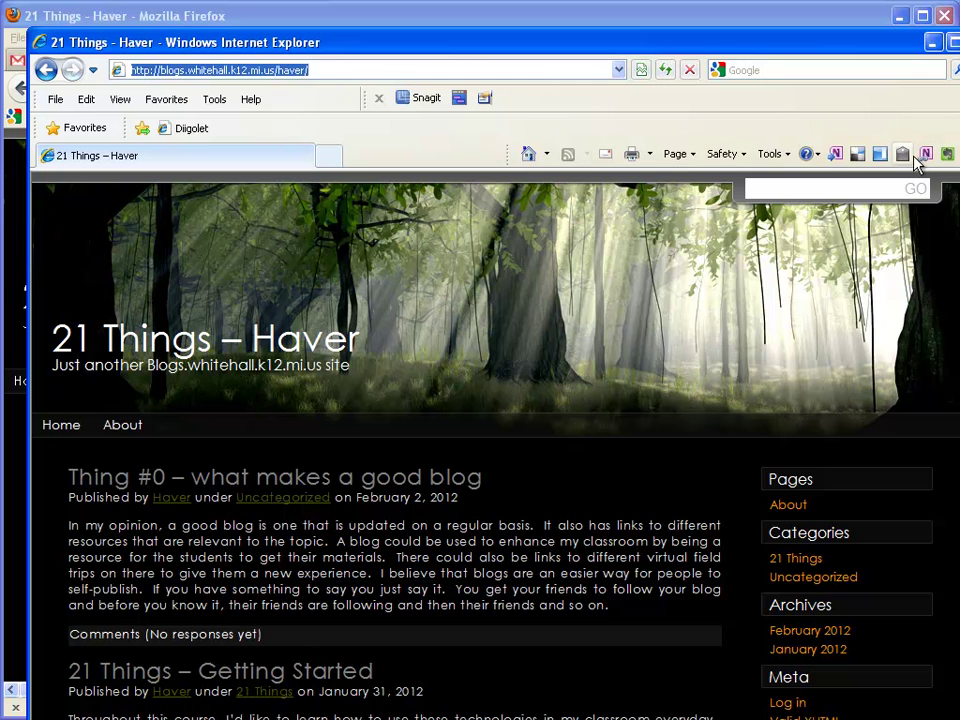
Step: Start a Diigo bookmark for the blog and retitle it '21 Things Blog'
click(186, 130)
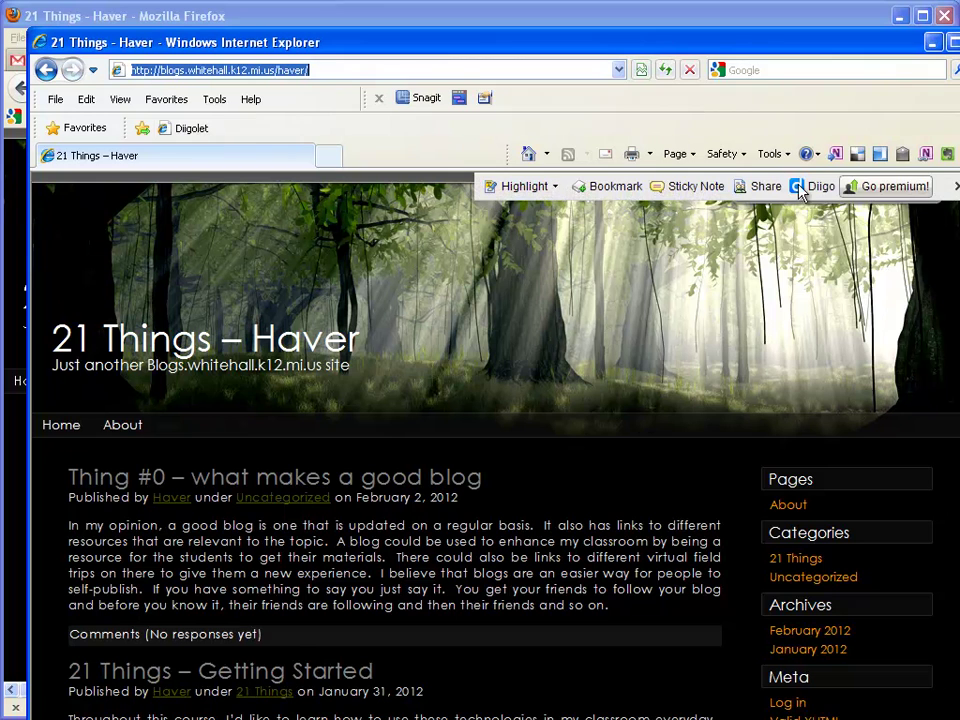
click(617, 190)
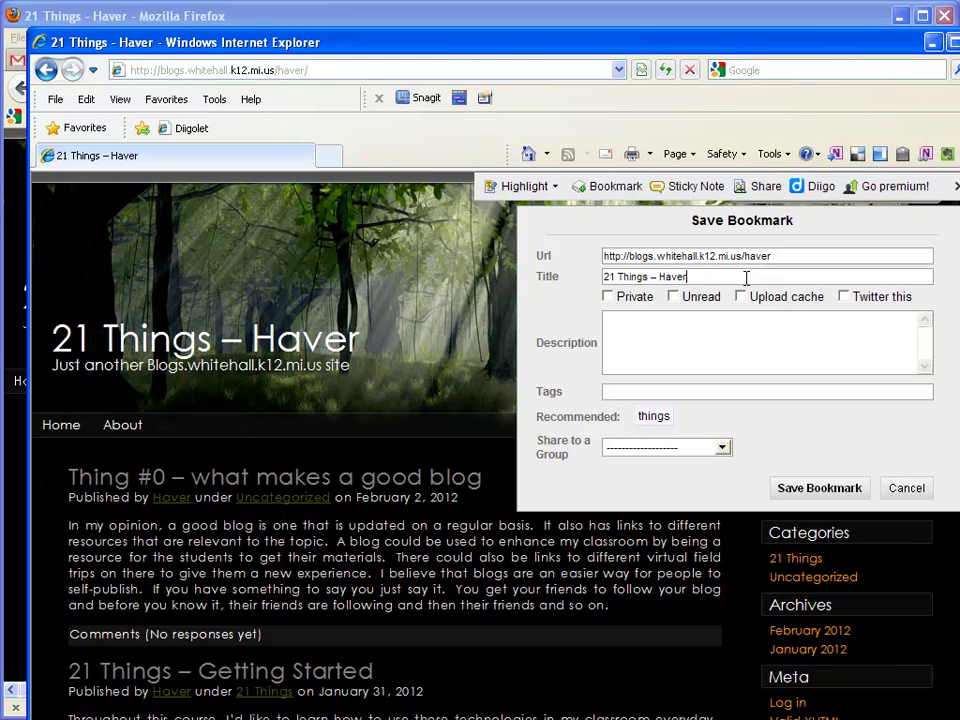
click(711, 278)
drag(651, 281, 724, 279)
text(Blog)
Step: Describe it as 'My 21 Things Blog' and tag it 21things, blog, homework, whitehallschools
click(673, 344)
text(My 21 Things Blog)
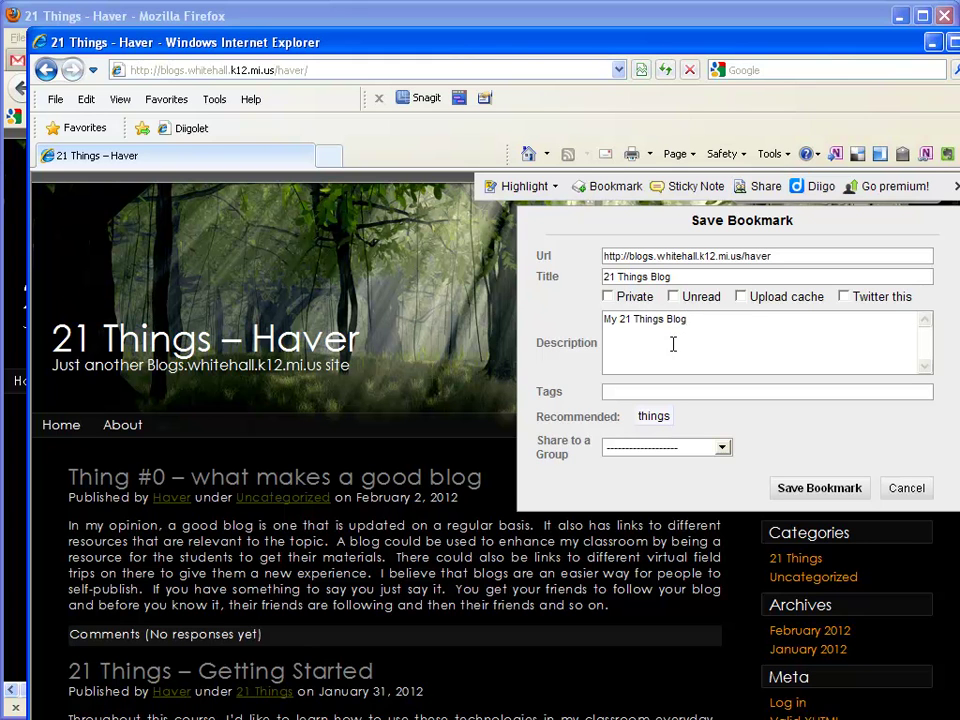
click(686, 391)
text(21th)
text(ings blog)
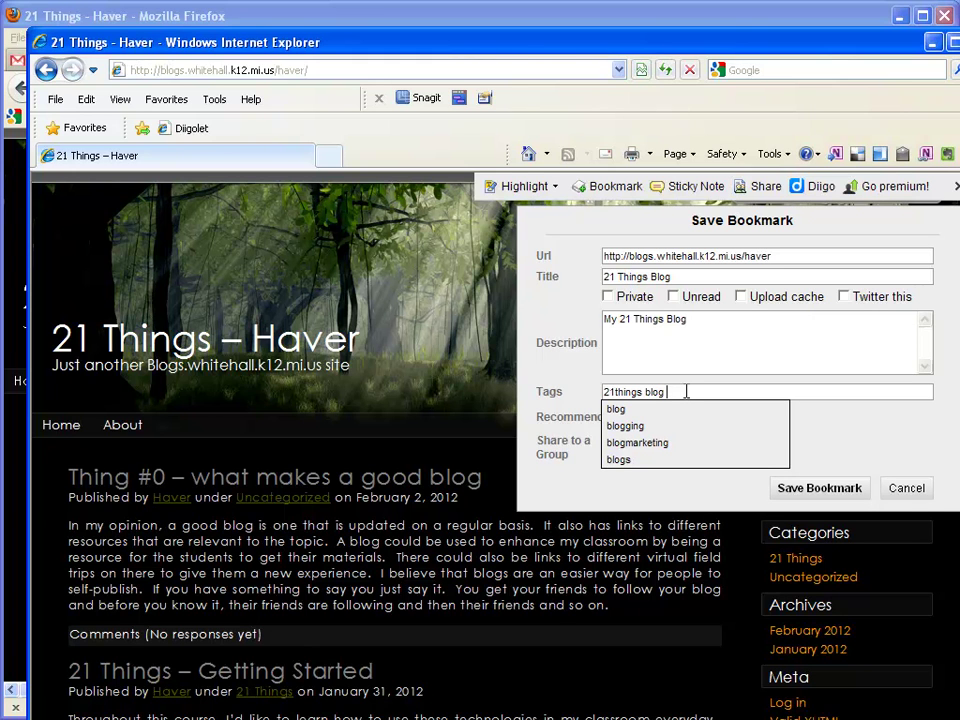
text(homework)
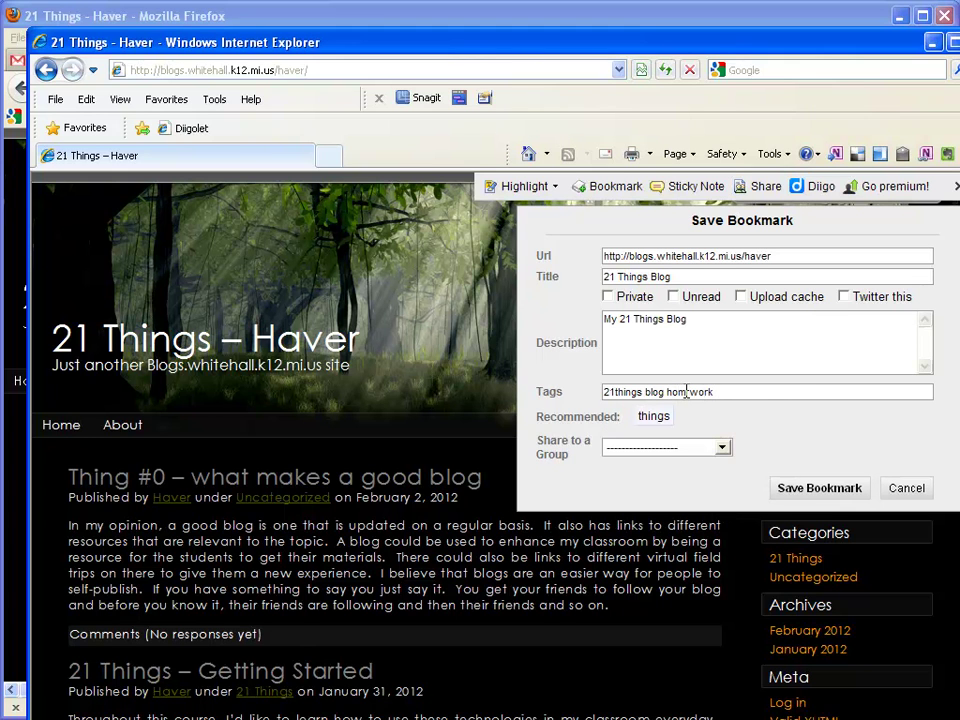
text( white)
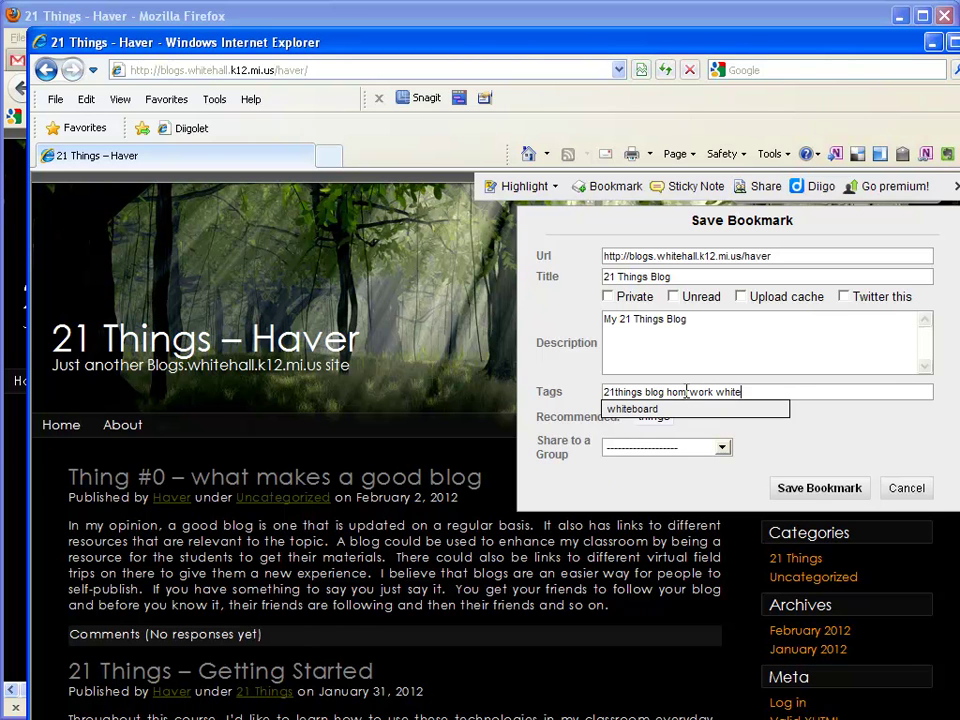
text(hallschools)
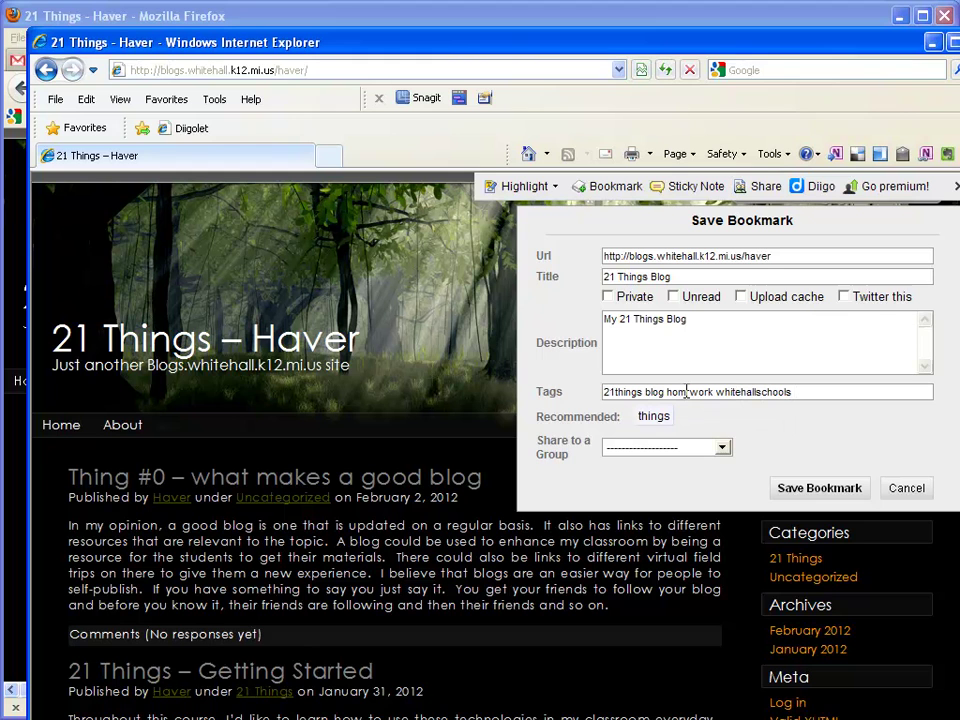
click(689, 392)
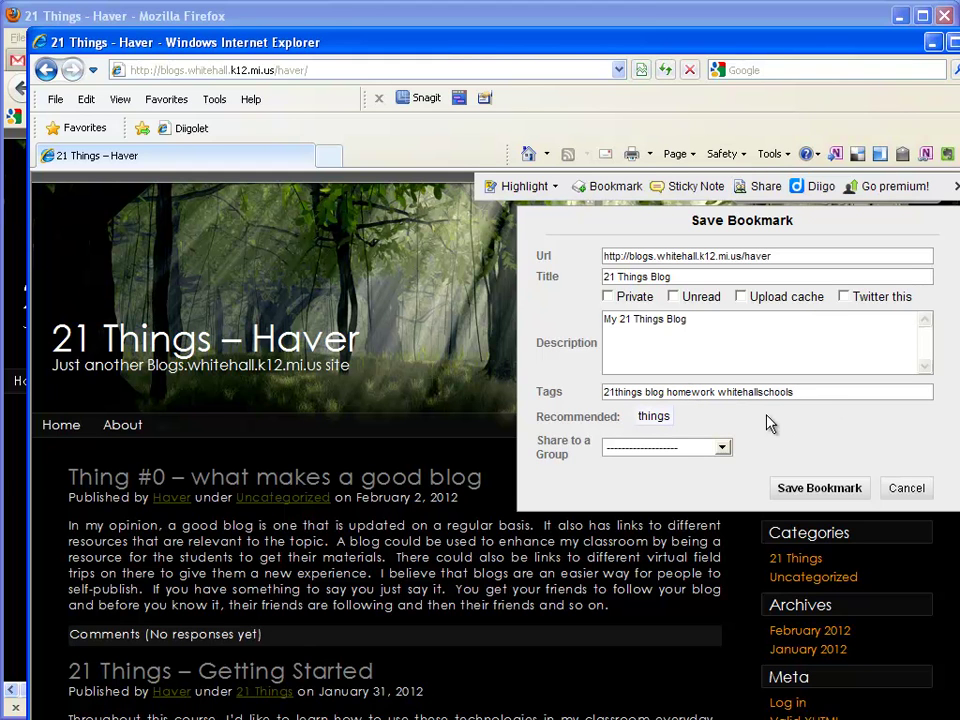
click(811, 392)
Step: Add the tag haver and toggle the bookmark's Private setting on
text(haver)
click(773, 339)
click(607, 297)
click(608, 297)
click(608, 297)
Step: Add and then remove a login note in the description, uncheck Private, and save
click(733, 321)
text(User Name:)
text(Password: )
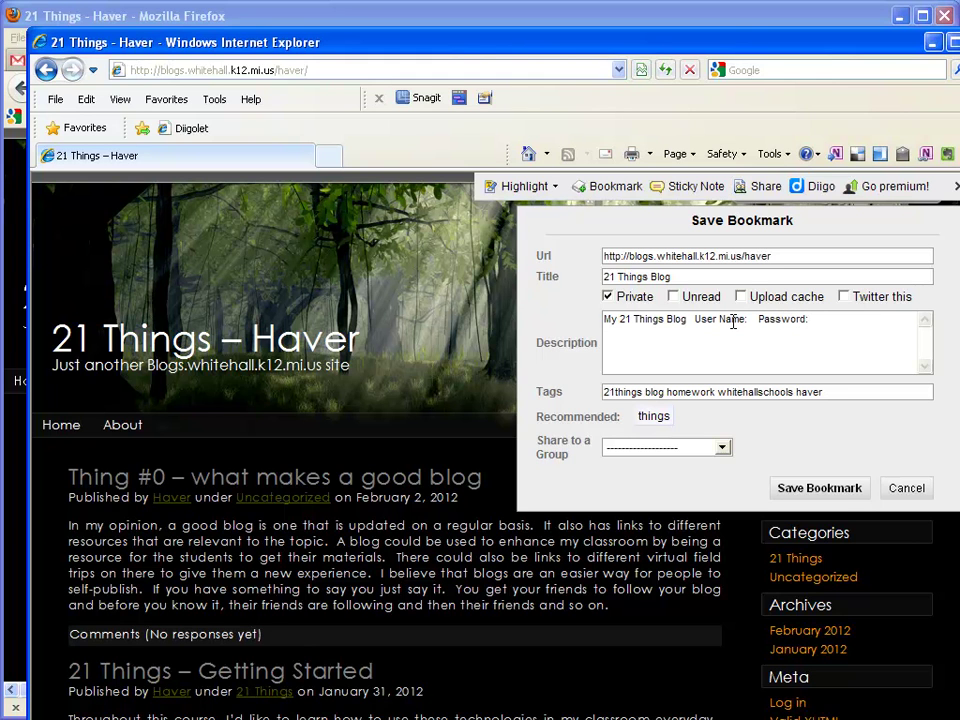
text(short easy password)
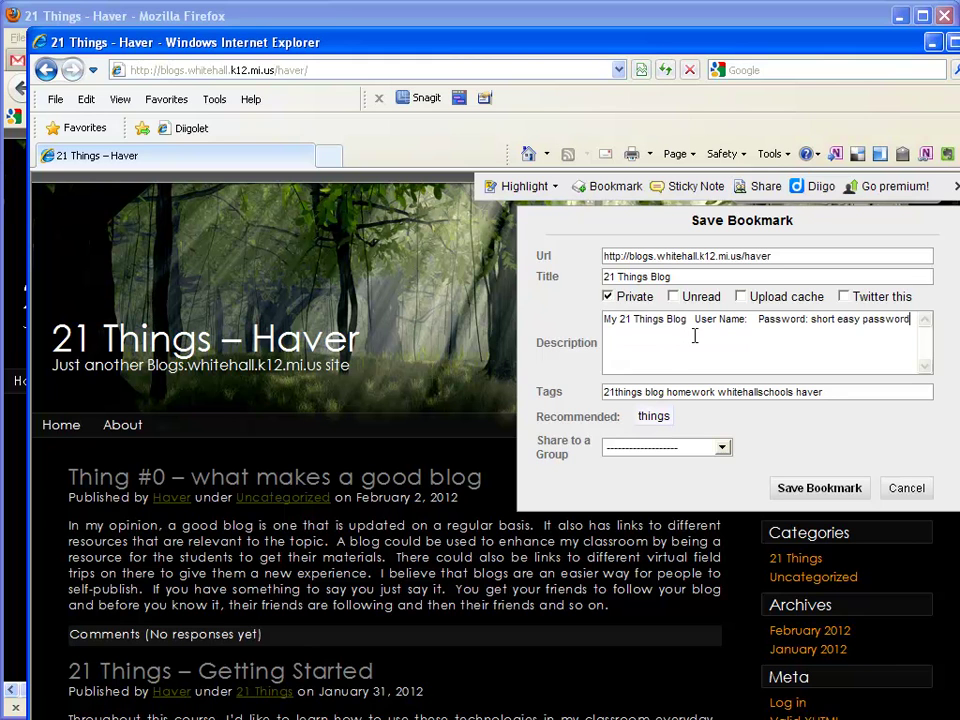
drag(915, 319, 695, 319)
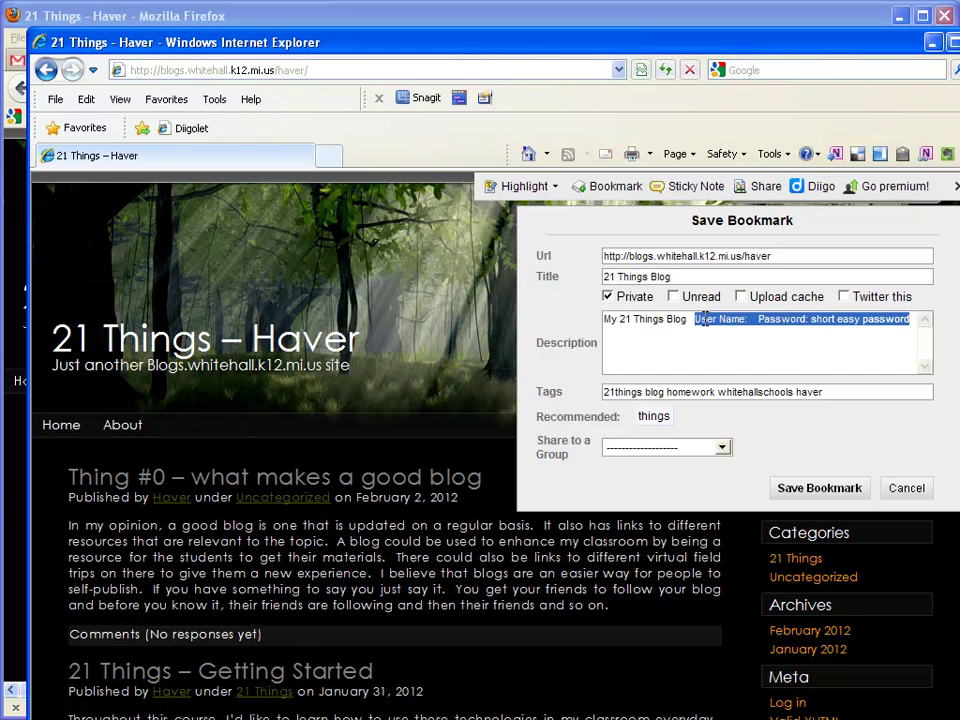
key(BackSpace)
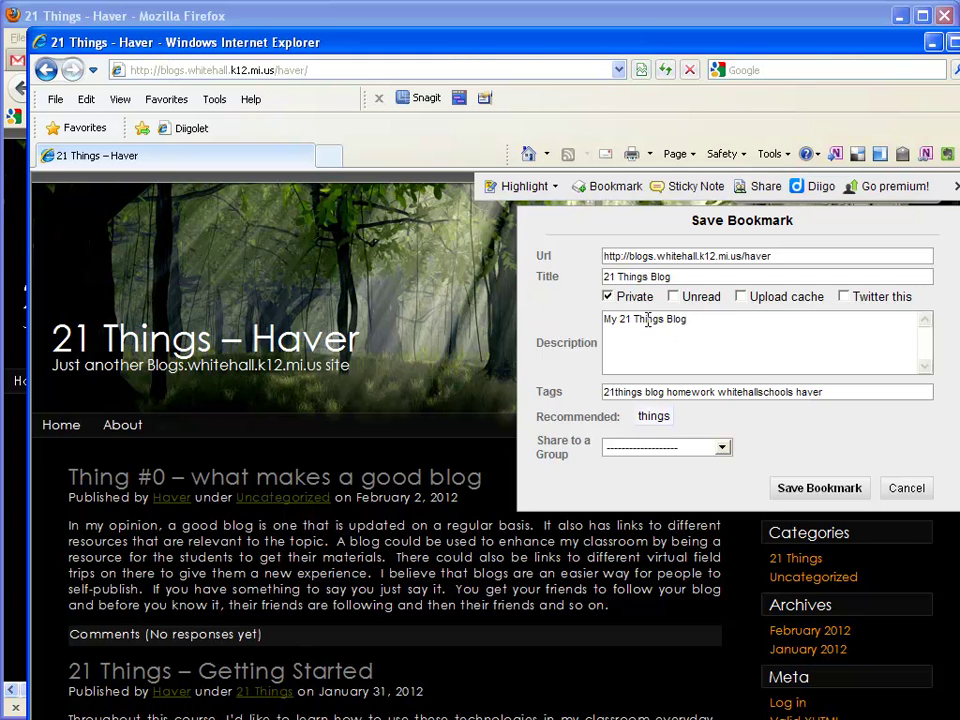
click(622, 297)
click(826, 497)
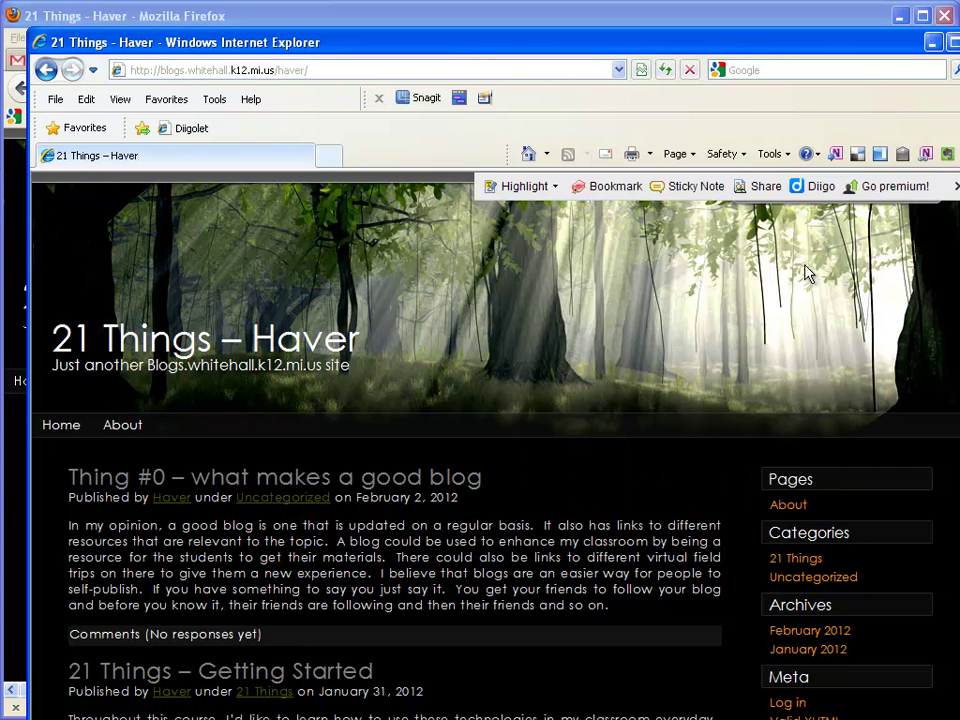
Step: Open My Library in a new window, showing the 21 Things Blog bookmark first
click(818, 186)
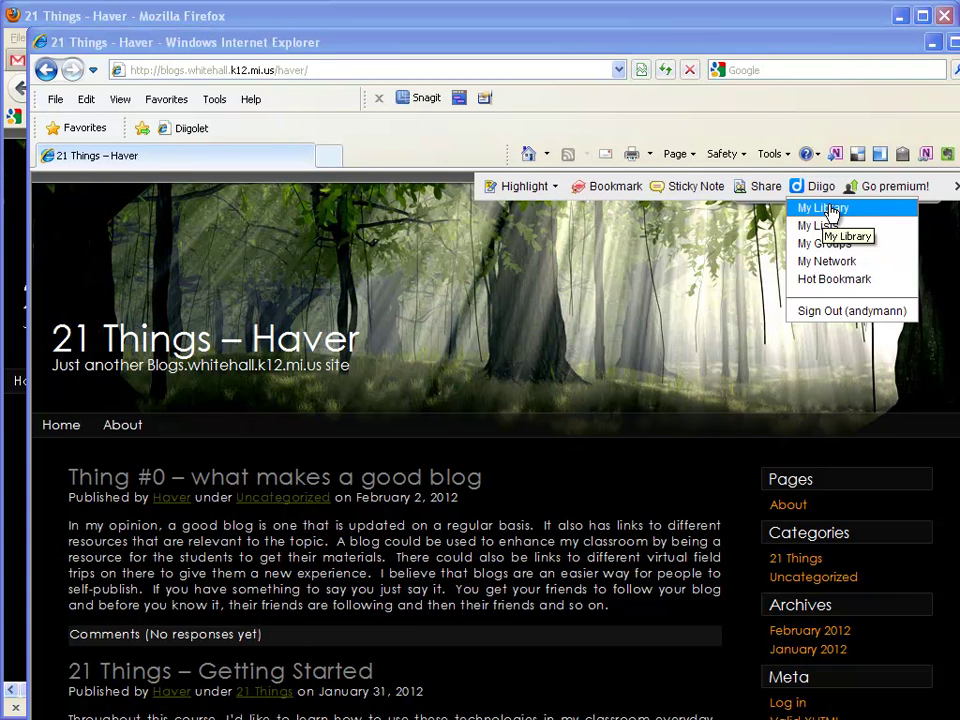
click(830, 210)
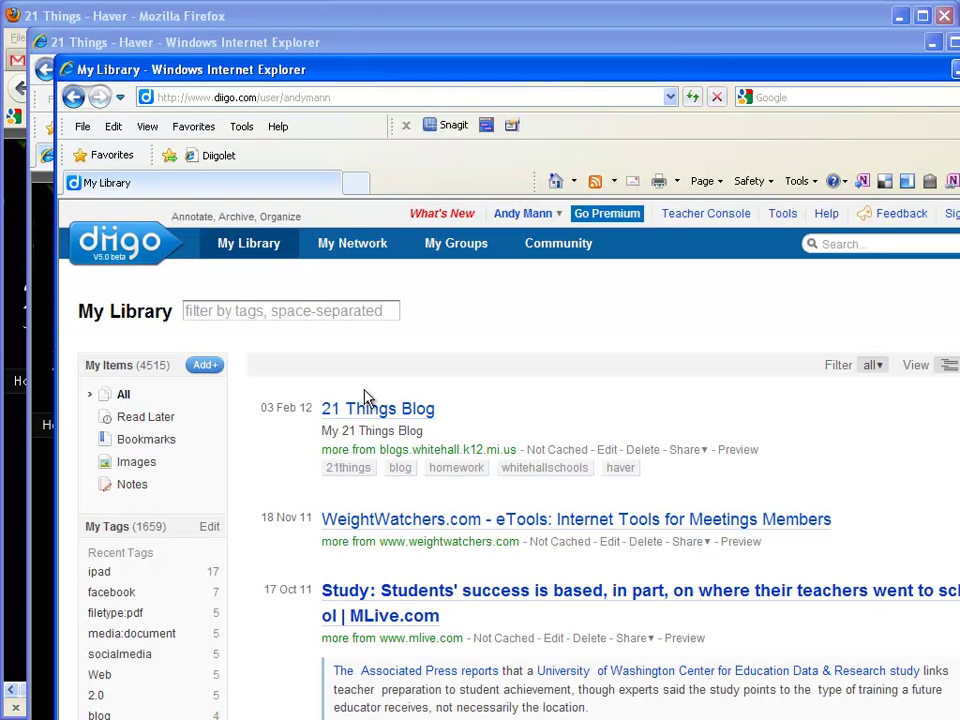
click(545, 467)
Step: Copy the My Library page's web address
click(314, 101)
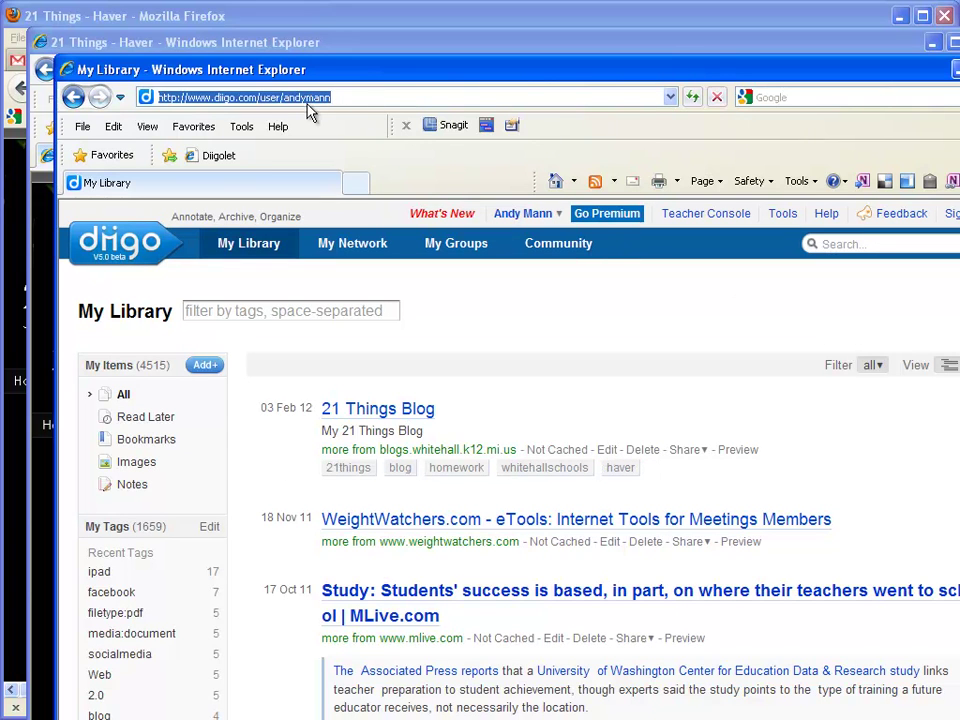
right_click(286, 99)
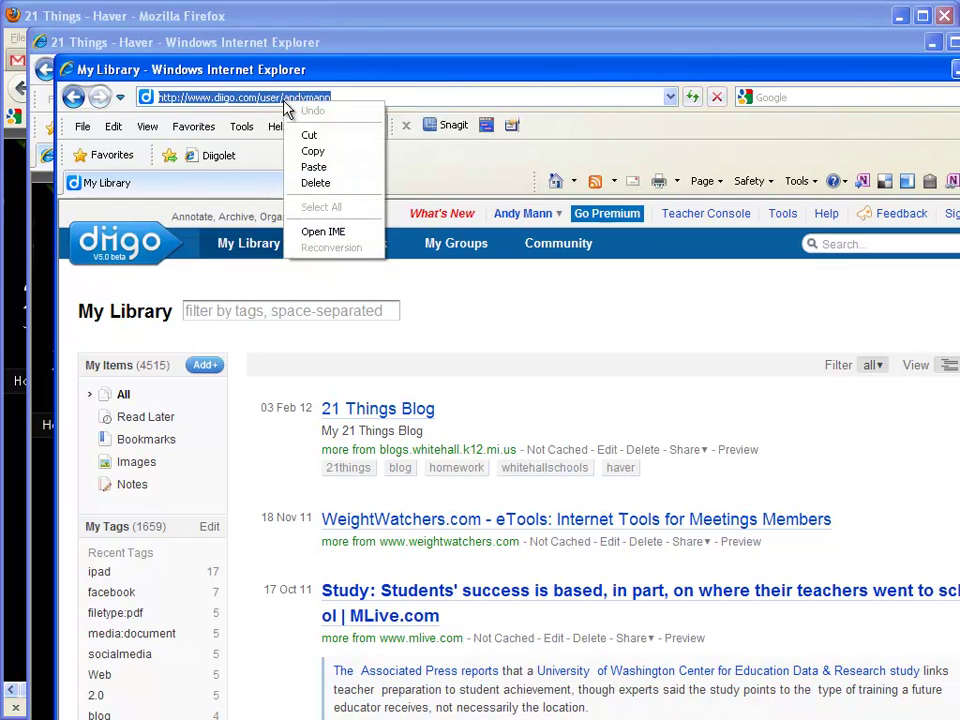
click(316, 153)
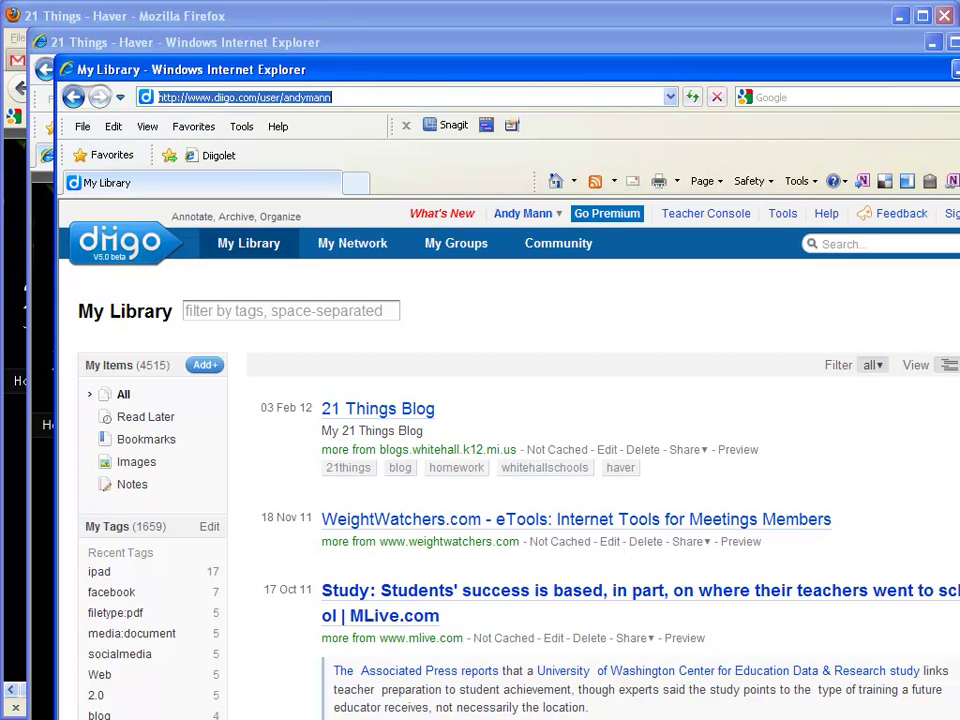
click(908, 459)
scroll(510, 460, down, 5)
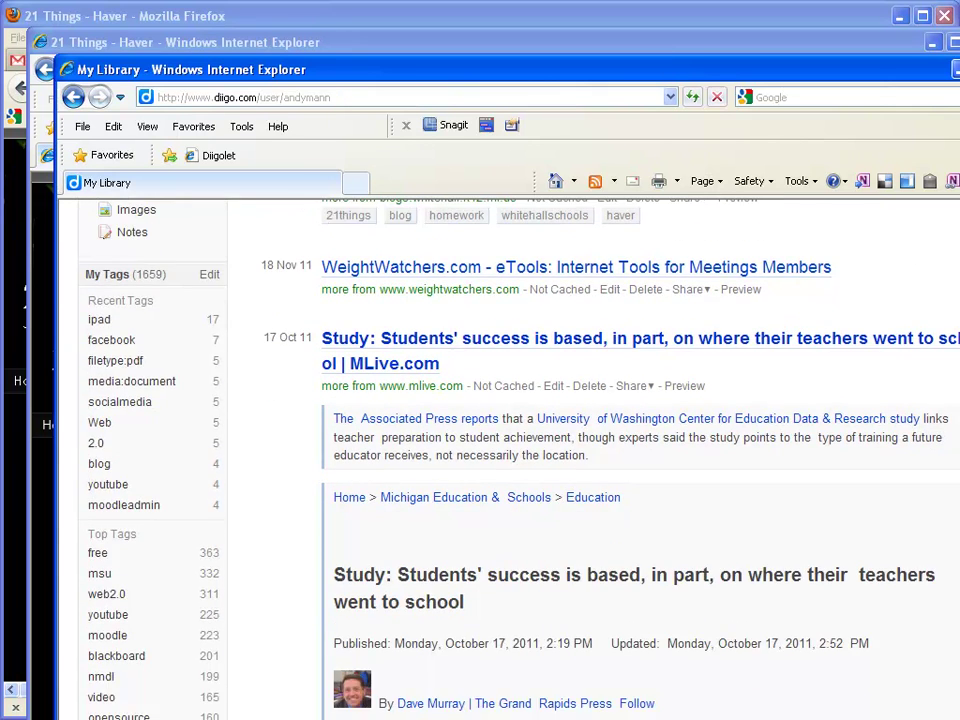
scroll(510, 460, up, 5)
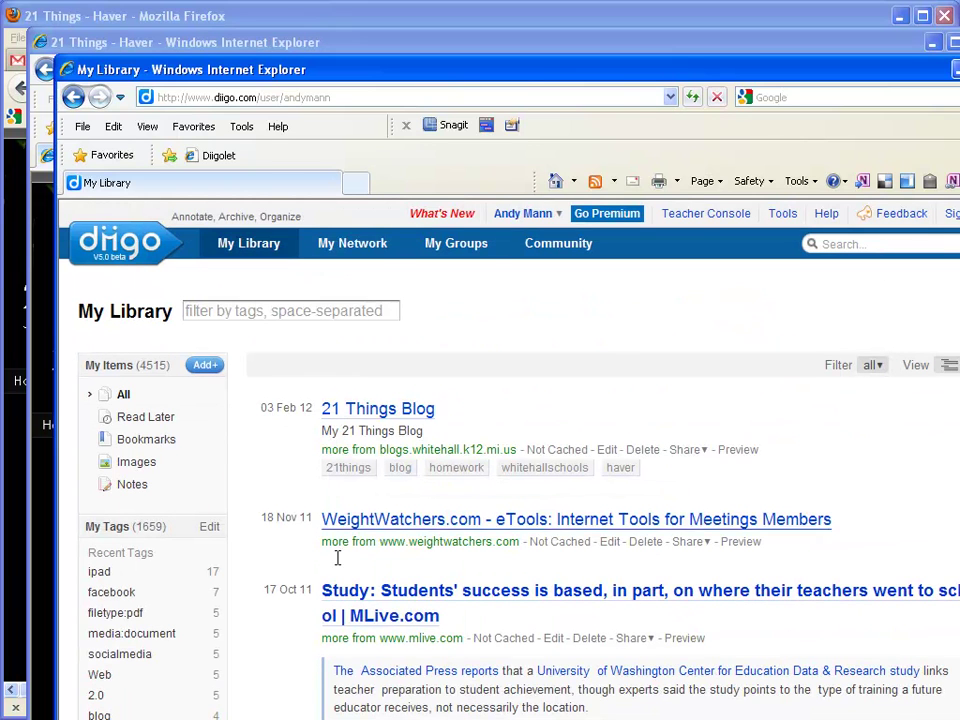